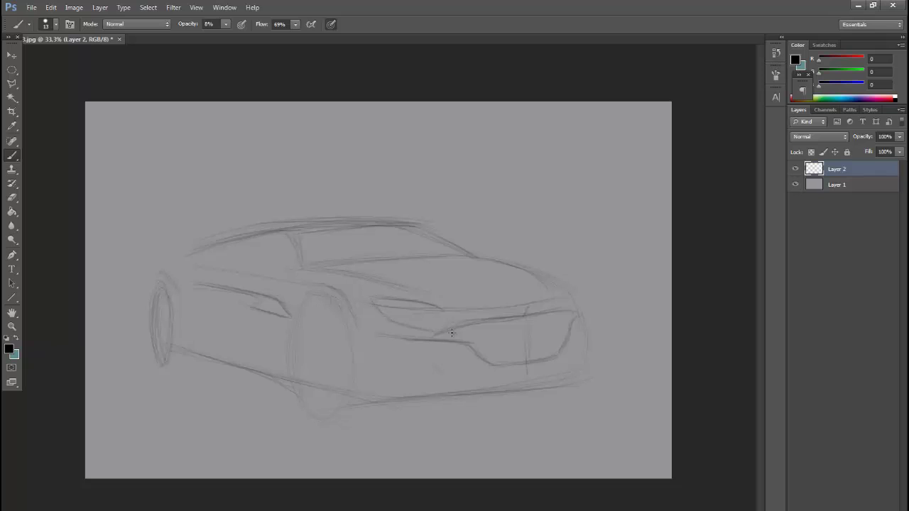
Darken the grille, lower front bumper and hood lines with 8% brush strokes
{"action": "left_click_drag", "start_coordinate": [395, 327], "coordinate": [460, 332]}
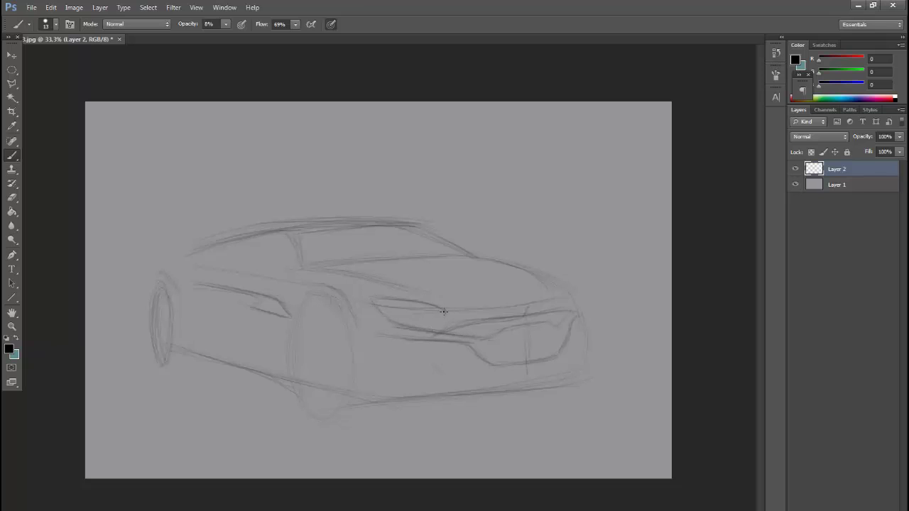
{"action": "left_click_drag", "start_coordinate": [410, 370], "coordinate": [469, 367]}
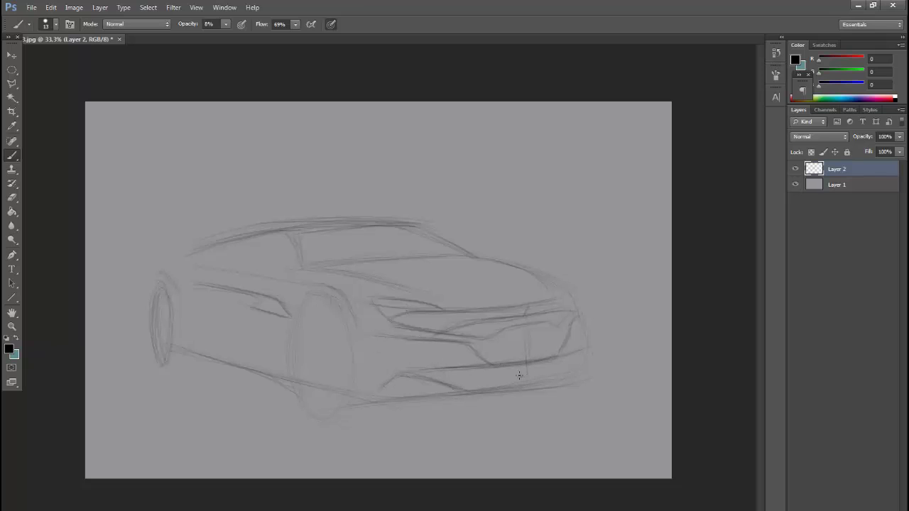
{"action": "left_click_drag", "start_coordinate": [546, 374], "coordinate": [459, 390]}
{"action": "left_click_drag", "start_coordinate": [395, 388], "coordinate": [529, 367]}
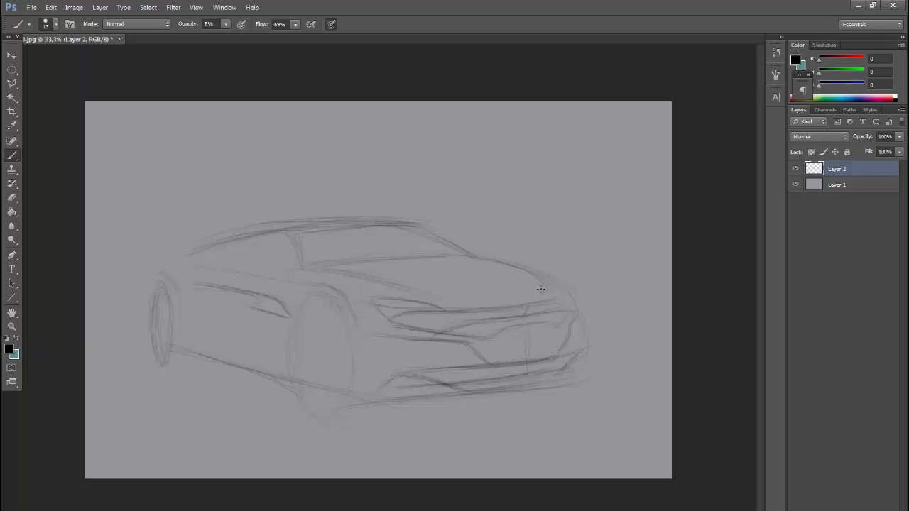
{"action": "mouse_move", "coordinate": [442, 260]}
{"action": "left_mouse_down"}
{"action": "mouse_move", "coordinate": [349, 265]}
{"action": "mouse_move", "coordinate": [449, 260]}
{"action": "left_mouse_up"}
Erase the rough roof strokes and darken the side sill line with a 26 px brush
{"action": "key", "text": "e"}
{"action": "left_click_drag", "start_coordinate": [410, 224], "coordinate": [177, 237]}
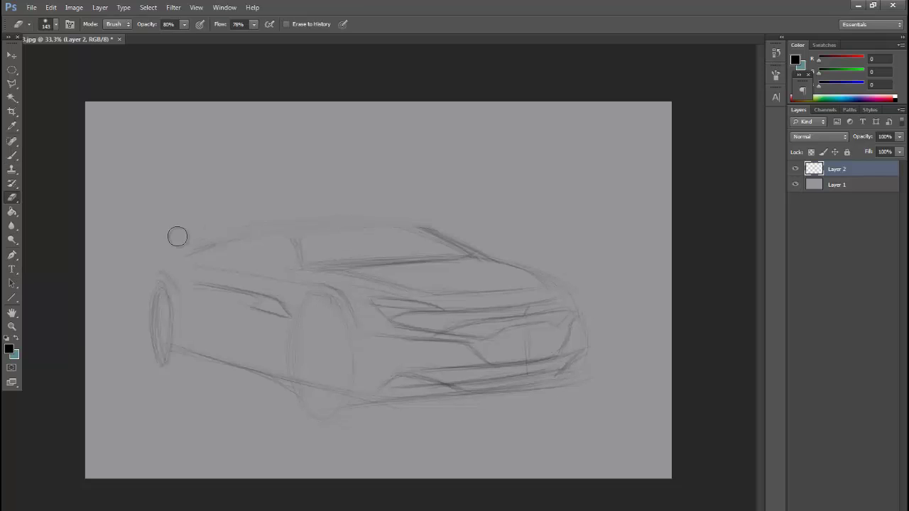
{"action": "key", "text": "b"}
{"action": "key", "text": "]"}
{"action": "left_click_drag", "start_coordinate": [293, 391], "coordinate": [167, 352]}
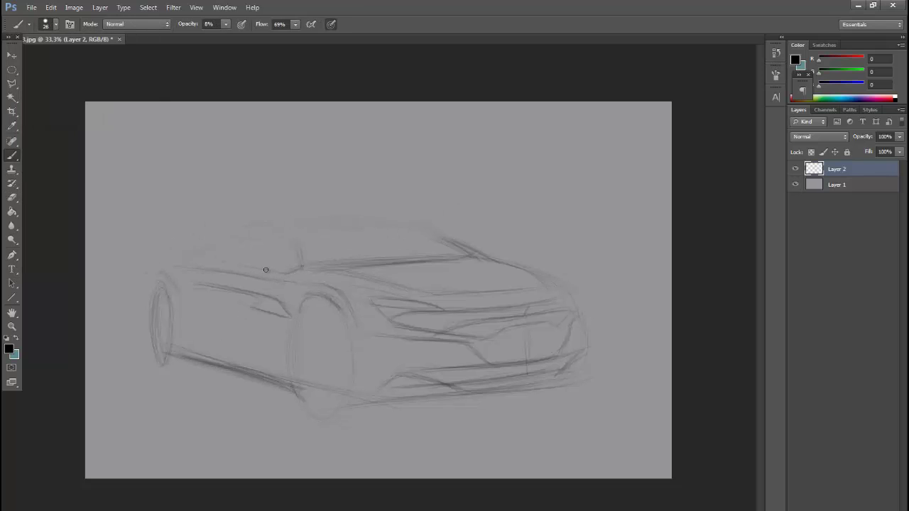
{"action": "key", "text": "e"}
{"action": "key", "text": "b"}
{"action": "mouse_move", "coordinate": [209, 255]}
{"action": "left_mouse_down"}
{"action": "mouse_move", "coordinate": [277, 272]}
{"action": "mouse_move", "coordinate": [216, 260]}
{"action": "left_mouse_up"}
Strengthen the roof line, lower side body line and hood line toward the front
{"action": "left_click_drag", "start_coordinate": [238, 229], "coordinate": [395, 219]}
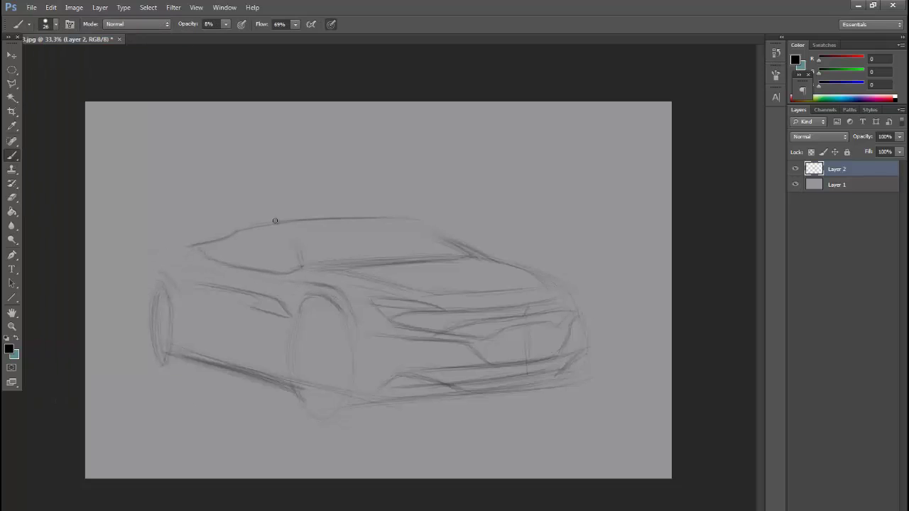
{"action": "left_click_drag", "start_coordinate": [454, 237], "coordinate": [273, 224]}
{"action": "left_click_drag", "start_coordinate": [428, 229], "coordinate": [215, 234]}
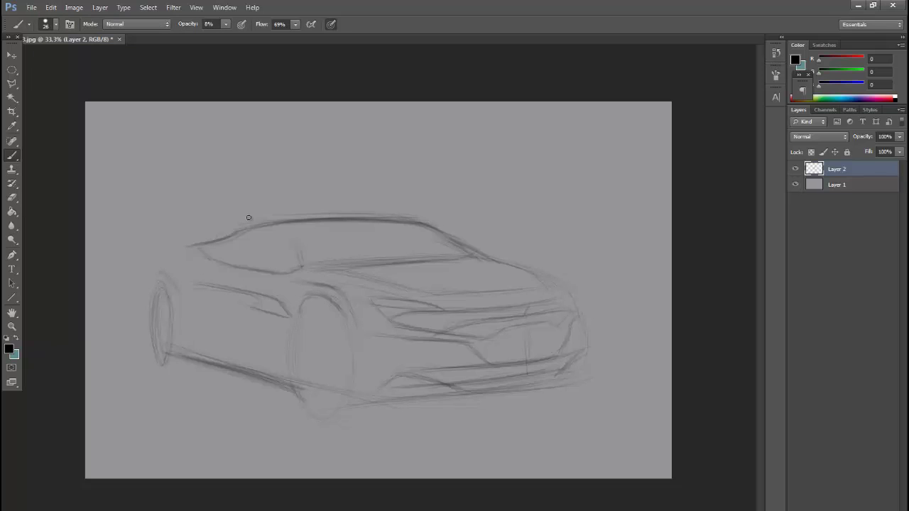
{"action": "left_click_drag", "start_coordinate": [321, 213], "coordinate": [225, 224]}
{"action": "left_click_drag", "start_coordinate": [183, 321], "coordinate": [234, 351]}
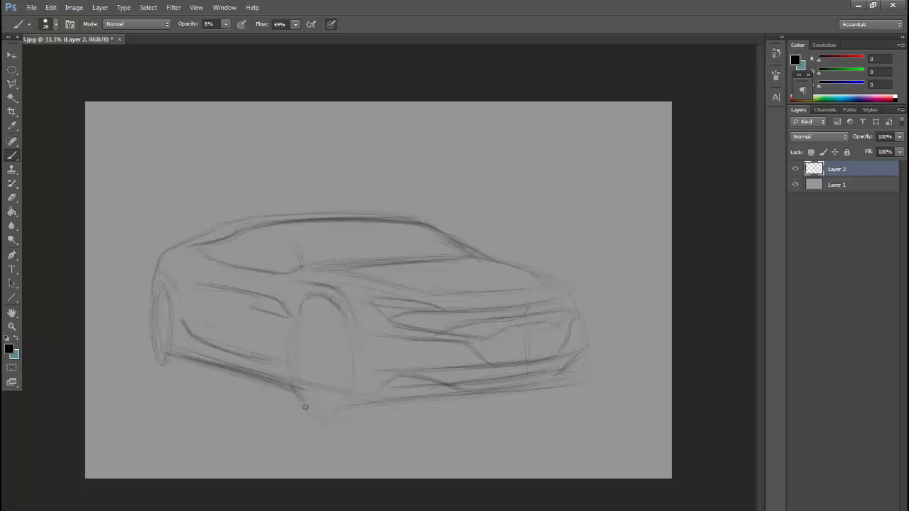
{"action": "left_click_drag", "start_coordinate": [341, 270], "coordinate": [453, 297]}
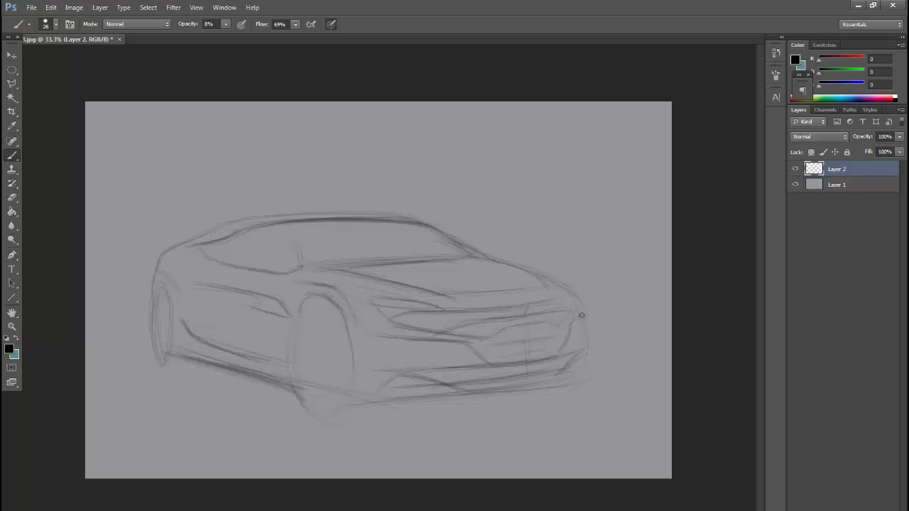
Darken the front wheel-arch edges, lower sill, A-pillar and roof-line strokes
{"action": "left_click_drag", "start_coordinate": [347, 327], "coordinate": [351, 384]}
{"action": "left_click_drag", "start_coordinate": [306, 301], "coordinate": [289, 368]}
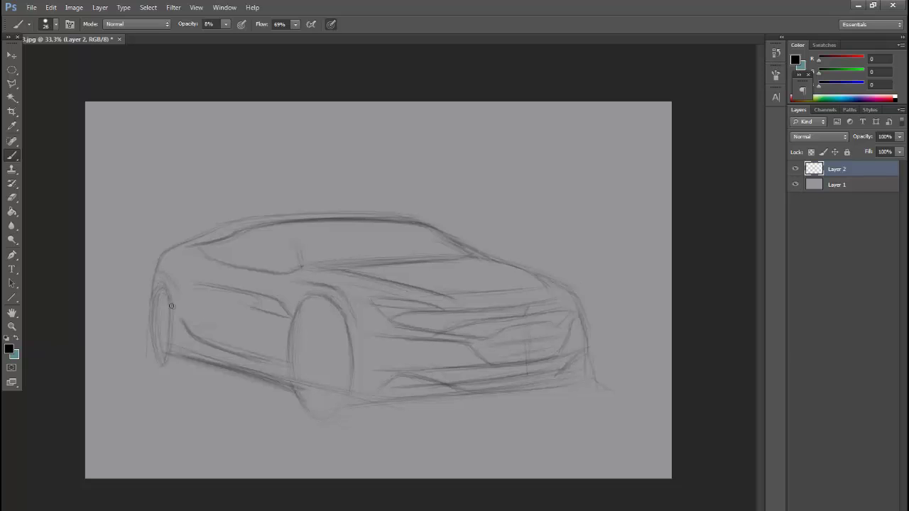
{"action": "left_click_drag", "start_coordinate": [350, 403], "coordinate": [412, 397]}
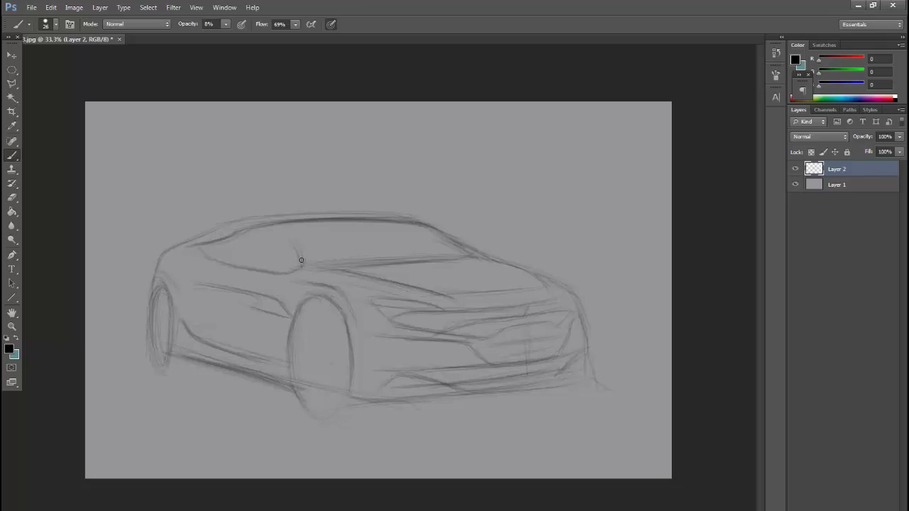
{"action": "left_click_drag", "start_coordinate": [302, 260], "coordinate": [284, 231]}
{"action": "mouse_move", "coordinate": [387, 215]}
{"action": "left_mouse_down"}
{"action": "mouse_move", "coordinate": [480, 253]}
{"action": "mouse_move", "coordinate": [477, 240]}
{"action": "left_mouse_up"}
{"action": "key", "text": "e"}
{"action": "key", "text": "b"}
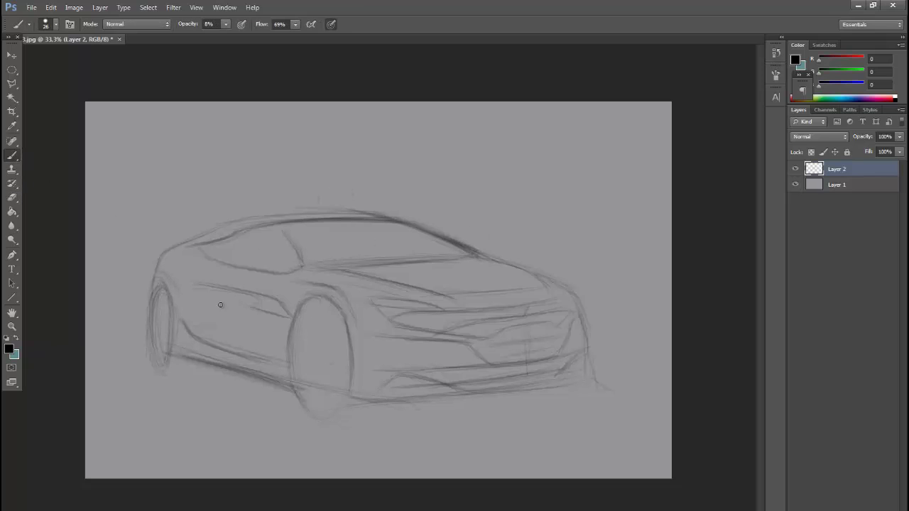
Draw a ground line under the car and reinforce the beltline and lower bumper
{"action": "left_click_drag", "start_coordinate": [126, 361], "coordinate": [323, 418]}
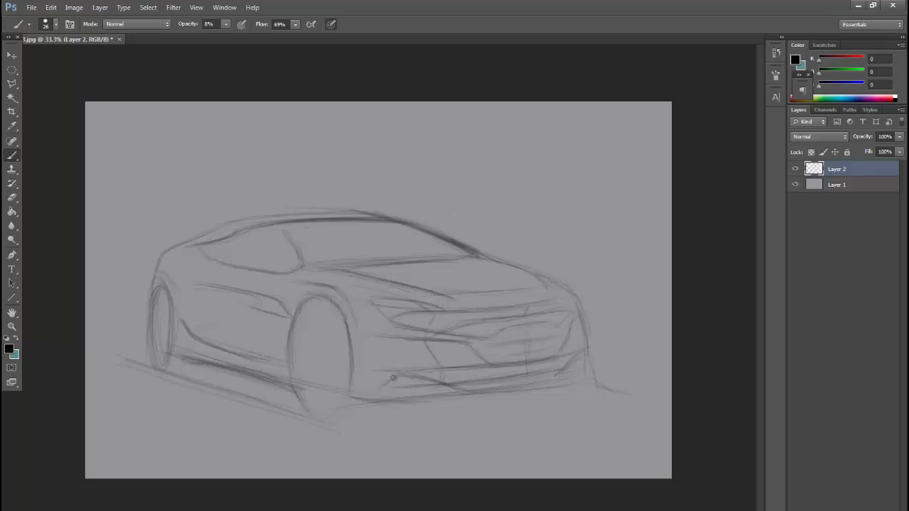
{"action": "left_click_drag", "start_coordinate": [311, 222], "coordinate": [458, 219]}
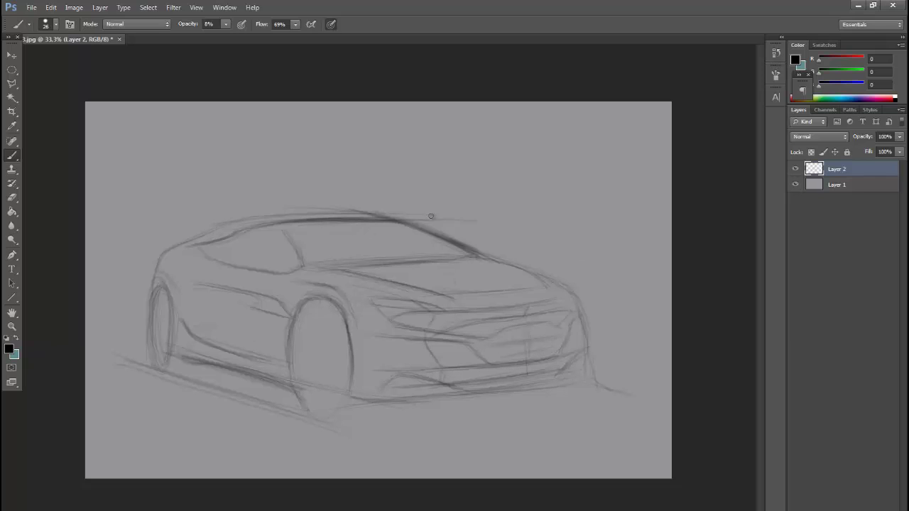
{"action": "left_click_drag", "start_coordinate": [609, 362], "coordinate": [540, 387]}
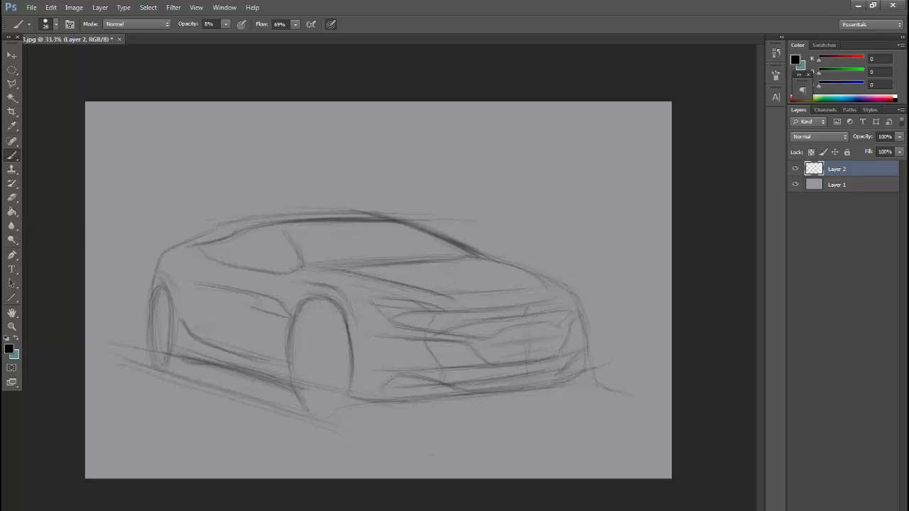
Crop the empty space off the top of the canvas
{"action": "left_click", "coordinate": [11, 112]}
{"action": "left_click_drag", "start_coordinate": [378, 102], "coordinate": [378, 129]}
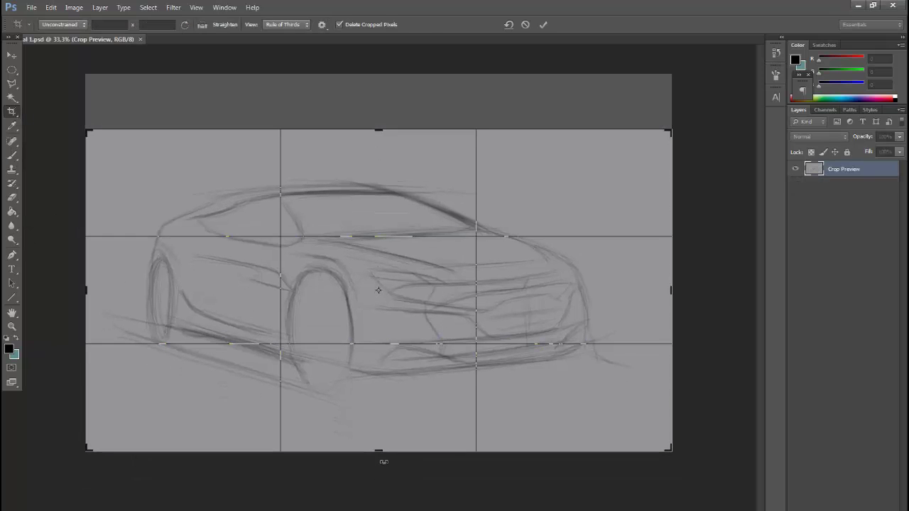
{"action": "key", "text": "Return"}
Add a new layer and set the brush size to 288
{"action": "key", "text": "ctrl+shift+alt+n"}
{"action": "key", "text": "b"}
{"action": "left_click", "coordinate": [50, 24]}
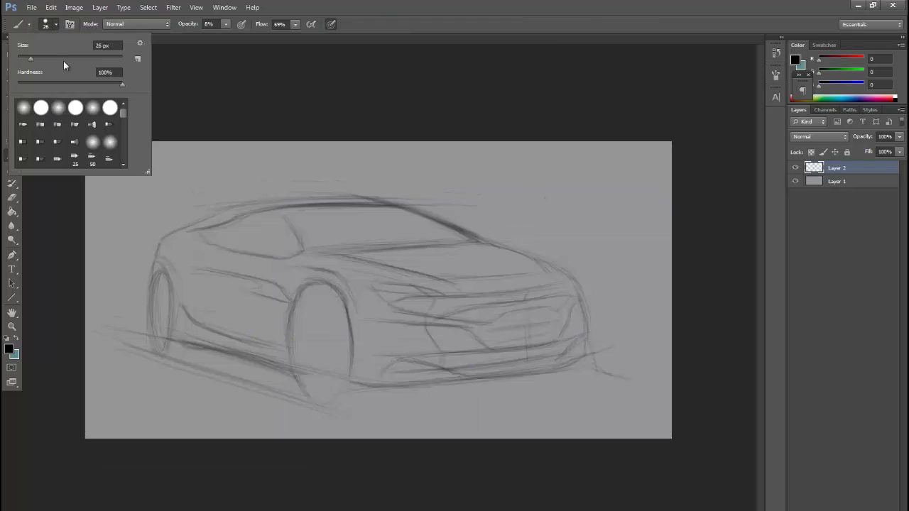
{"action": "left_click", "coordinate": [106, 46]}
{"action": "type", "text": "288"}
{"action": "key", "text": "Return"}
On another new layer, set brush opacity to 42% and colour to dark grey 66
{"action": "key", "text": "ctrl+shift+alt+n"}
{"action": "left_click_drag", "start_coordinate": [225, 24], "coordinate": [245, 35]}
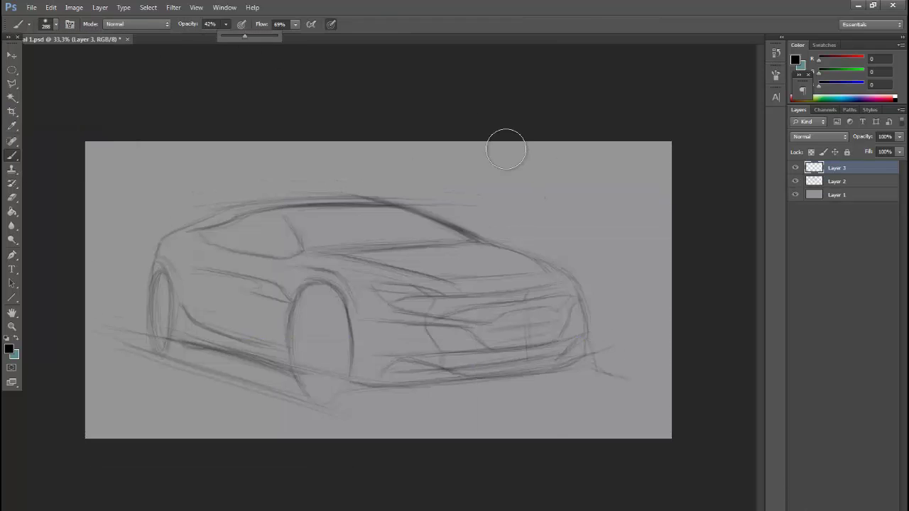
{"action": "left_click", "coordinate": [796, 60]}
{"action": "left_click", "coordinate": [286, 432]}
{"action": "left_click_drag", "start_coordinate": [286, 431], "coordinate": [242, 447]}
{"action": "key", "text": "Return"}
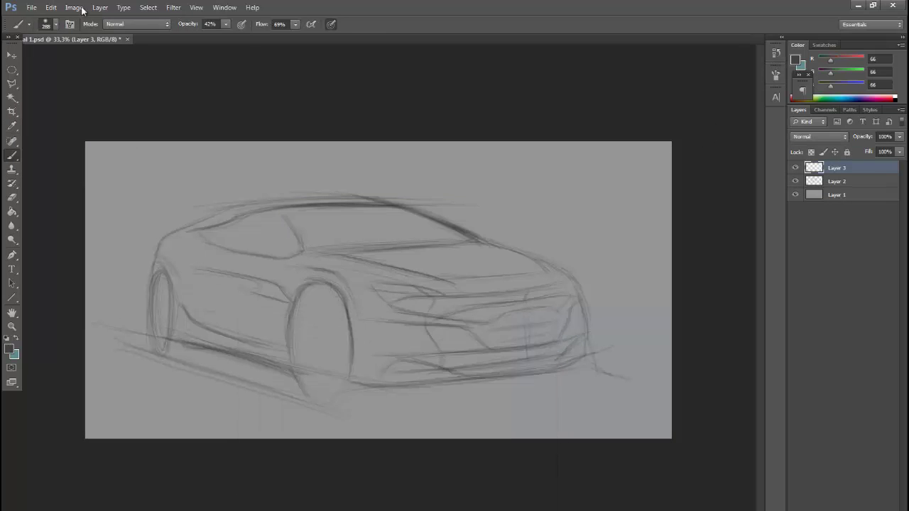
Shade the body side and hood in grey, erasing out a side-window shape
{"action": "mouse_move", "coordinate": [174, 292]}
{"action": "left_mouse_down"}
{"action": "mouse_move", "coordinate": [366, 344]}
{"action": "mouse_move", "coordinate": [385, 331]}
{"action": "mouse_move", "coordinate": [517, 315]}
{"action": "mouse_move", "coordinate": [420, 362]}
{"action": "mouse_move", "coordinate": [557, 346]}
{"action": "mouse_move", "coordinate": [487, 324]}
{"action": "mouse_move", "coordinate": [446, 264]}
{"action": "mouse_move", "coordinate": [319, 220]}
{"action": "left_mouse_up"}
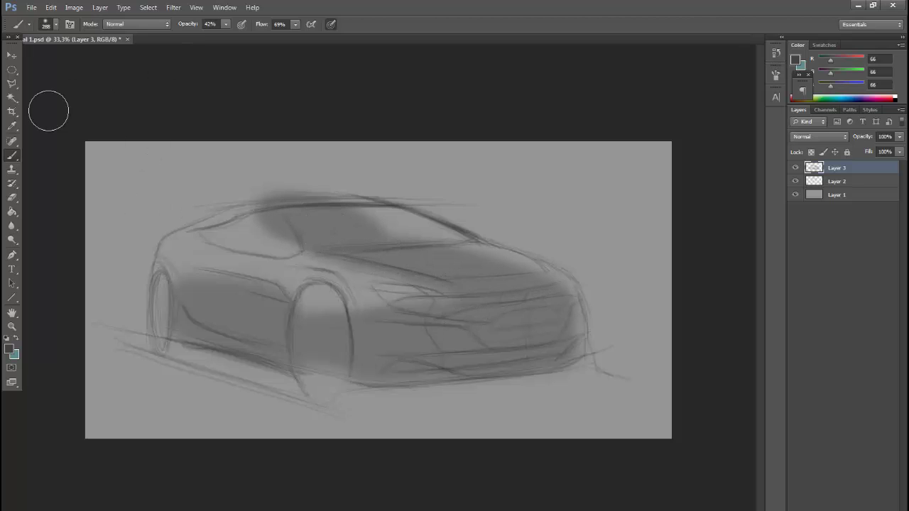
{"action": "left_click", "coordinate": [348, 277], "text": "alt"}
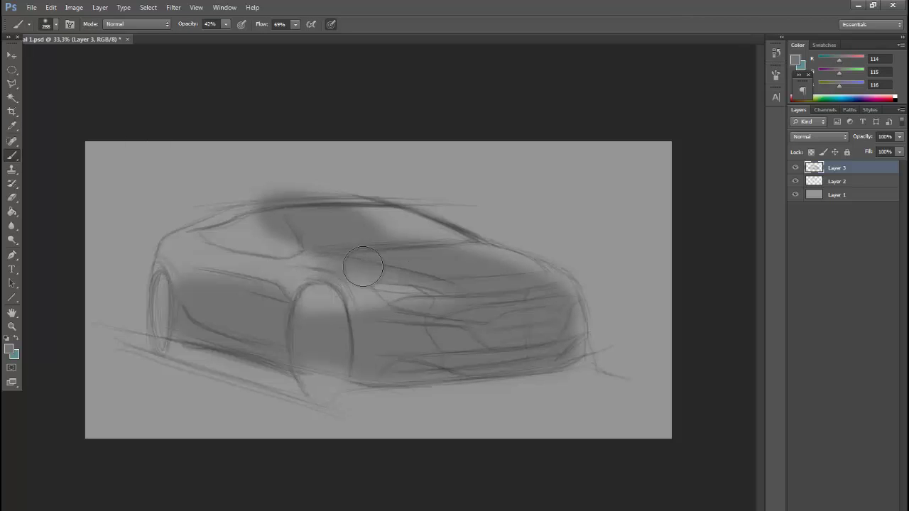
{"action": "left_click_drag", "start_coordinate": [363, 267], "coordinate": [75, 229]}
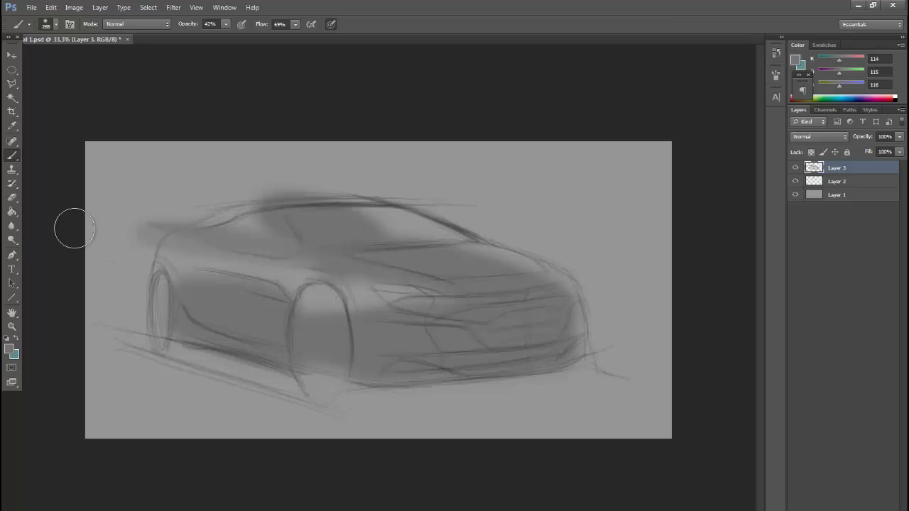
{"action": "key", "text": "e"}
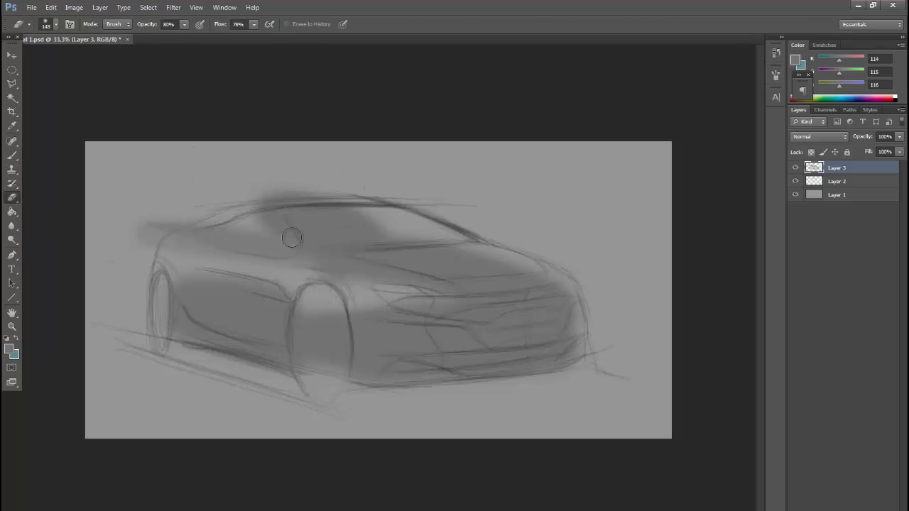
{"action": "mouse_move", "coordinate": [292, 238]}
{"action": "left_mouse_down"}
{"action": "mouse_move", "coordinate": [270, 217]}
{"action": "mouse_move", "coordinate": [280, 242]}
{"action": "mouse_move", "coordinate": [220, 238]}
{"action": "mouse_move", "coordinate": [245, 235]}
{"action": "left_mouse_up"}
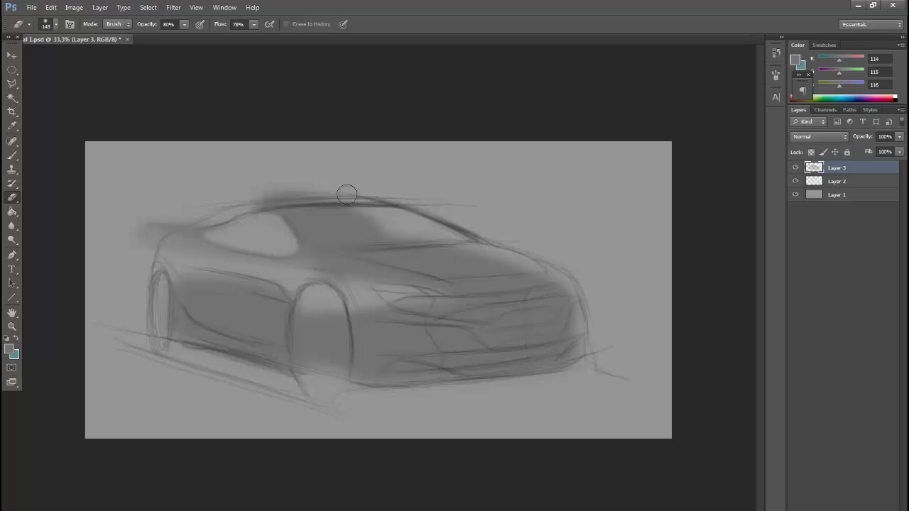
{"action": "left_click", "coordinate": [795, 167]}
{"action": "left_click", "coordinate": [796, 168]}
At 31% eraser opacity, lighten the front wheel arch, front bumper and lower side shading
{"action": "left_click", "coordinate": [485, 255]}
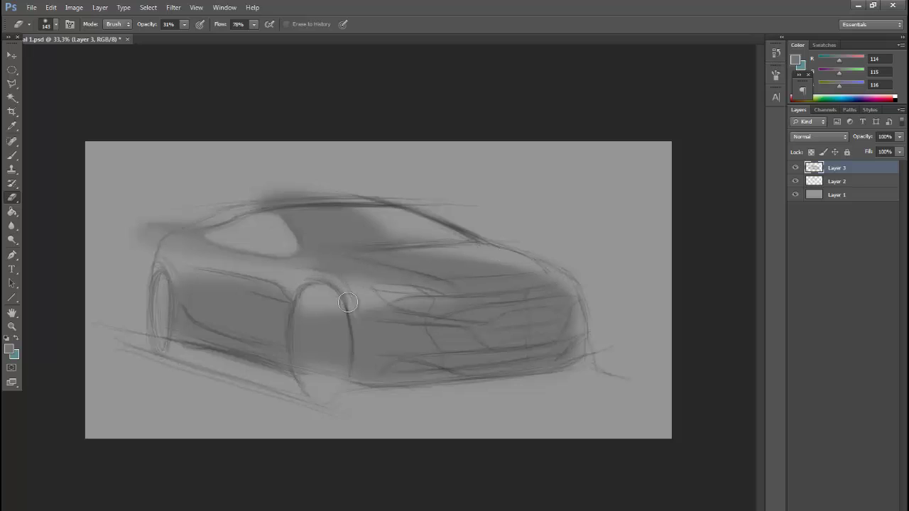
{"action": "left_click_drag", "start_coordinate": [339, 290], "coordinate": [354, 323]}
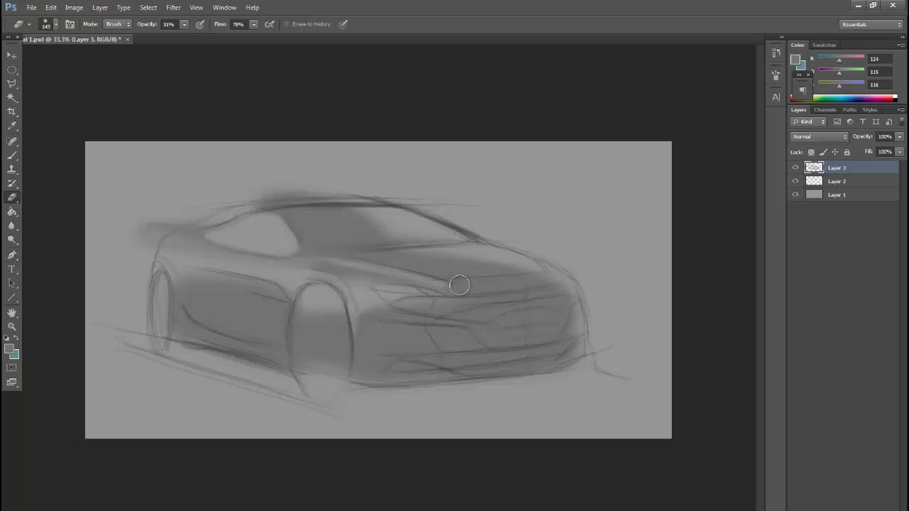
{"action": "mouse_move", "coordinate": [379, 325]}
{"action": "left_mouse_down"}
{"action": "mouse_move", "coordinate": [415, 329]}
{"action": "mouse_move", "coordinate": [354, 351]}
{"action": "mouse_move", "coordinate": [475, 341]}
{"action": "mouse_move", "coordinate": [383, 350]}
{"action": "mouse_move", "coordinate": [428, 346]}
{"action": "left_mouse_up"}
{"action": "key", "text": "b"}
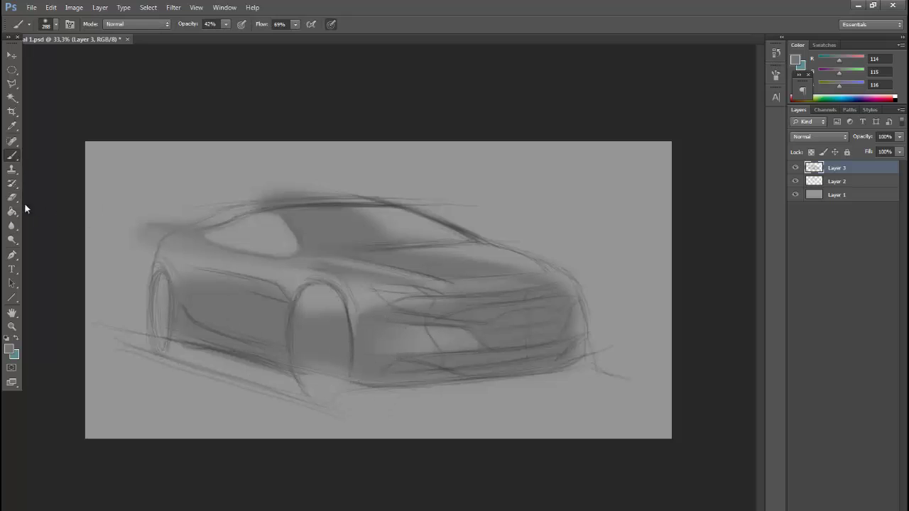
{"action": "key", "text": "e"}
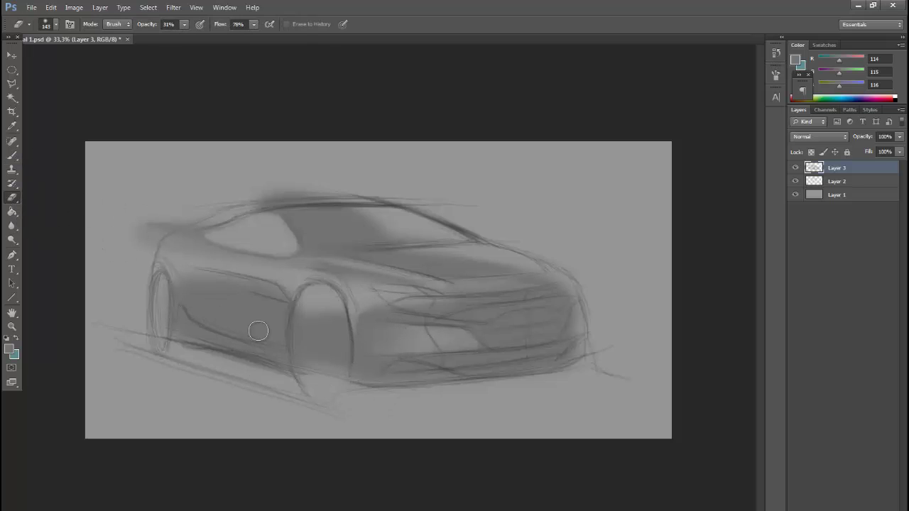
{"action": "left_click_drag", "start_coordinate": [191, 314], "coordinate": [284, 339]}
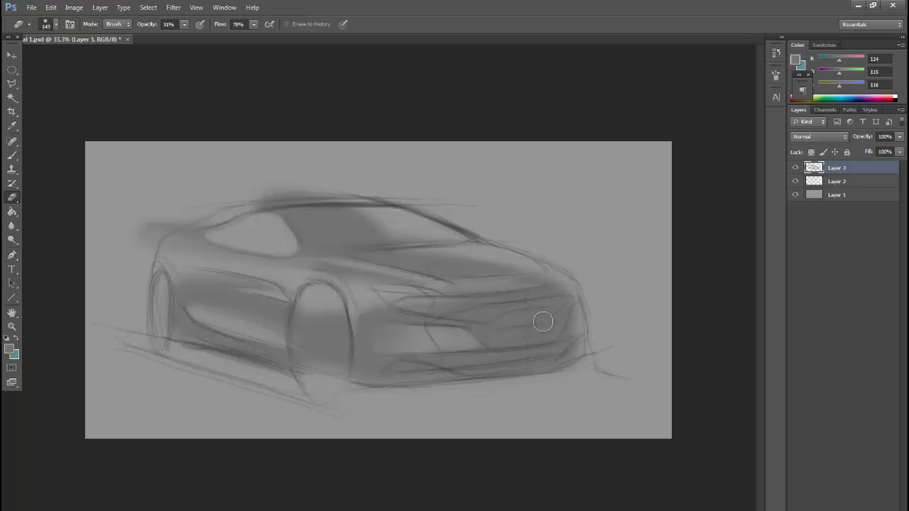
Lighten the grille, rear top smudge and inner wheel arch, then add empty Layer 4
{"action": "left_click_drag", "start_coordinate": [543, 320], "coordinate": [473, 322]}
{"action": "left_click_drag", "start_coordinate": [564, 314], "coordinate": [562, 344]}
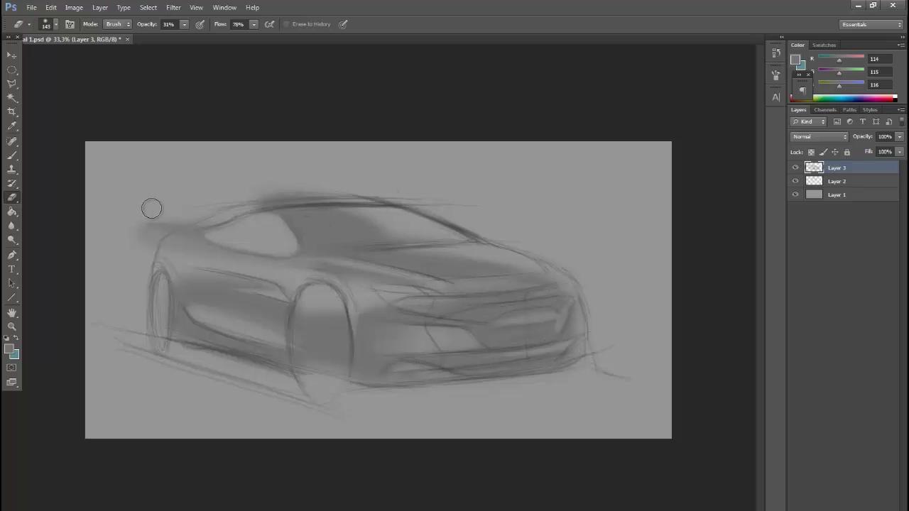
{"action": "left_click_drag", "start_coordinate": [120, 249], "coordinate": [148, 237]}
{"action": "left_click_drag", "start_coordinate": [350, 328], "coordinate": [328, 367]}
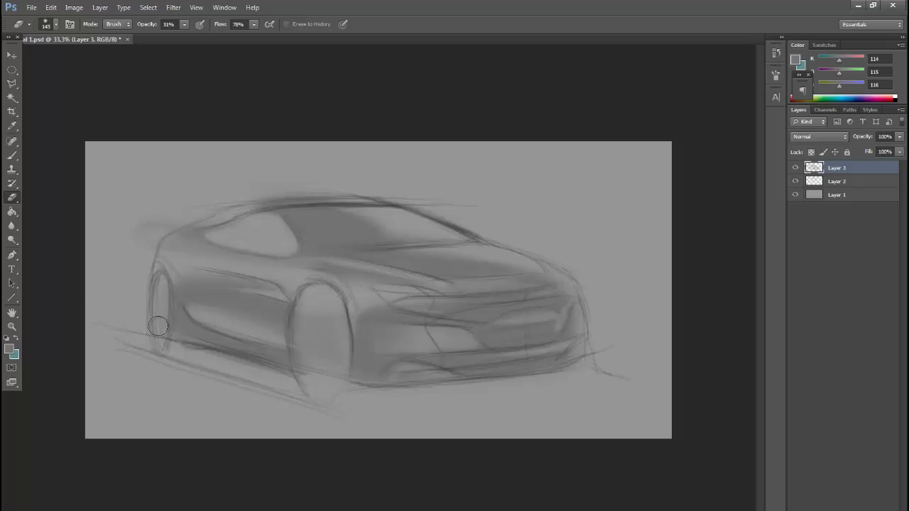
{"action": "key", "text": "ctrl+shift+alt+n"}
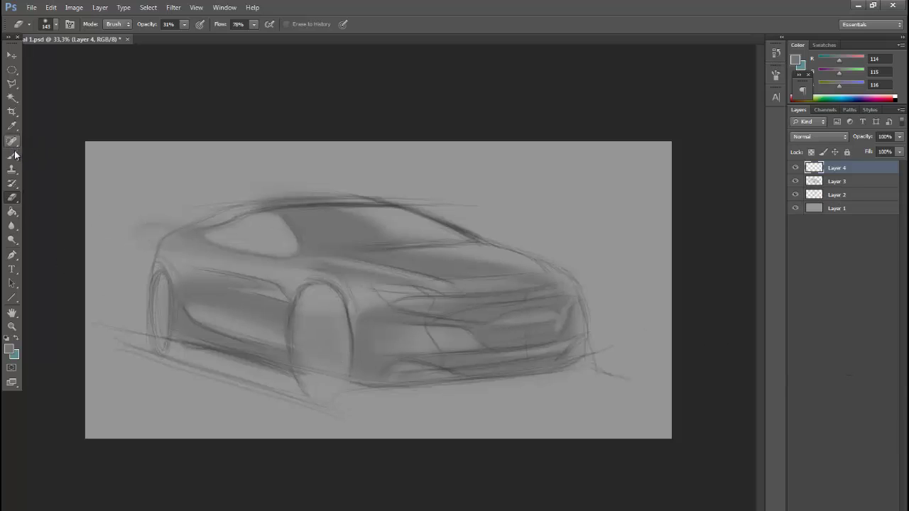
Try a 75 px grey (75,75,75) stroke on the lower side, then undo it
{"action": "left_click", "coordinate": [11, 155]}
{"action": "left_click", "coordinate": [56, 24]}
{"action": "left_click", "coordinate": [55, 59]}
{"action": "key", "text": "Return"}
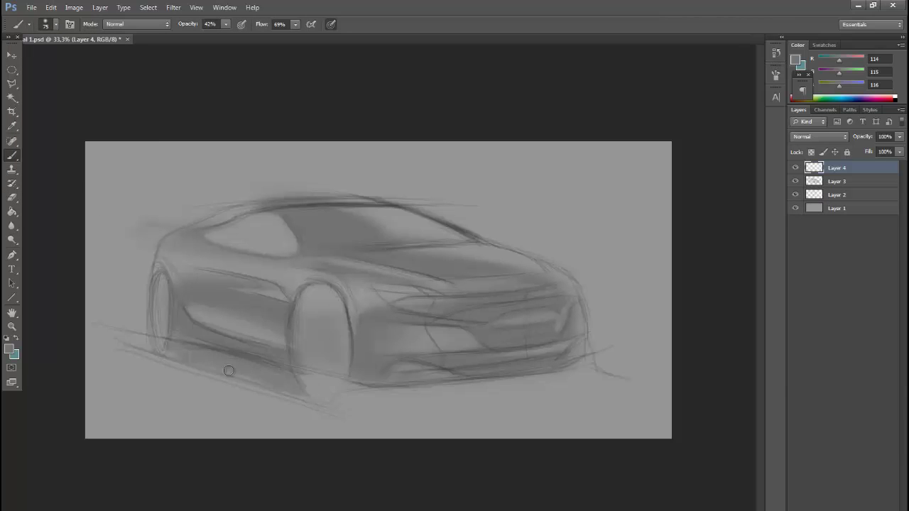
{"action": "left_click", "coordinate": [797, 58]}
{"action": "left_click", "coordinate": [257, 446]}
{"action": "left_click", "coordinate": [509, 345]}
{"action": "mouse_move", "coordinate": [178, 344]}
{"action": "left_mouse_down"}
{"action": "mouse_move", "coordinate": [294, 397]}
{"action": "mouse_move", "coordinate": [172, 348]}
{"action": "left_mouse_up"}
{"action": "left_click", "coordinate": [52, 8]}
{"action": "left_click", "coordinate": [71, 15]}
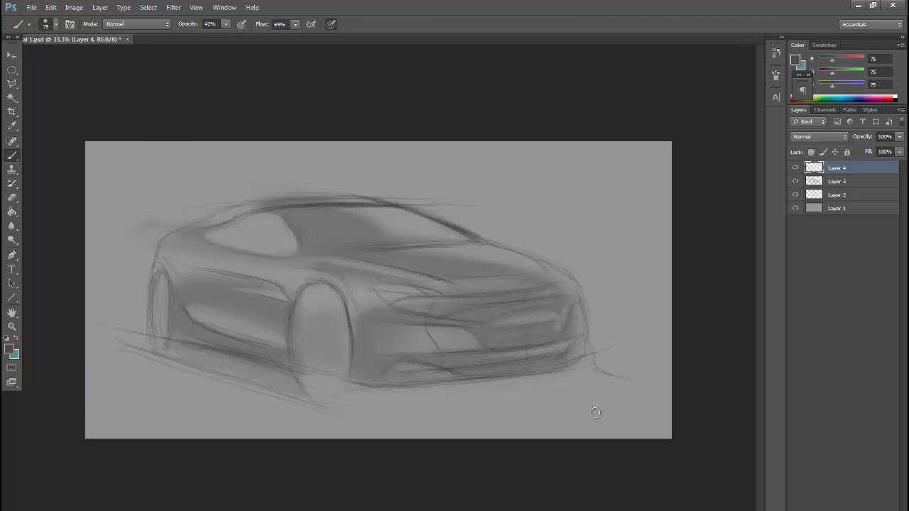
{"action": "left_click", "coordinate": [12, 327]}
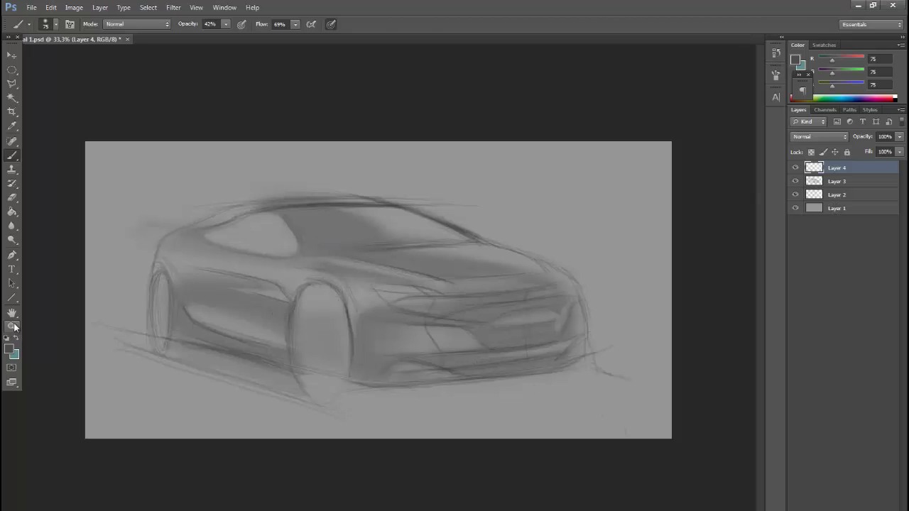
Save the sketch as tutorial 2.jpg in JPEG format, accepting the quality options
{"action": "left_click", "coordinate": [31, 7]}
{"action": "left_click", "coordinate": [57, 135]}
{"action": "left_click", "coordinate": [384, 294]}
{"action": "key", "text": "BackSpace"}
{"action": "type", "text": "2"}
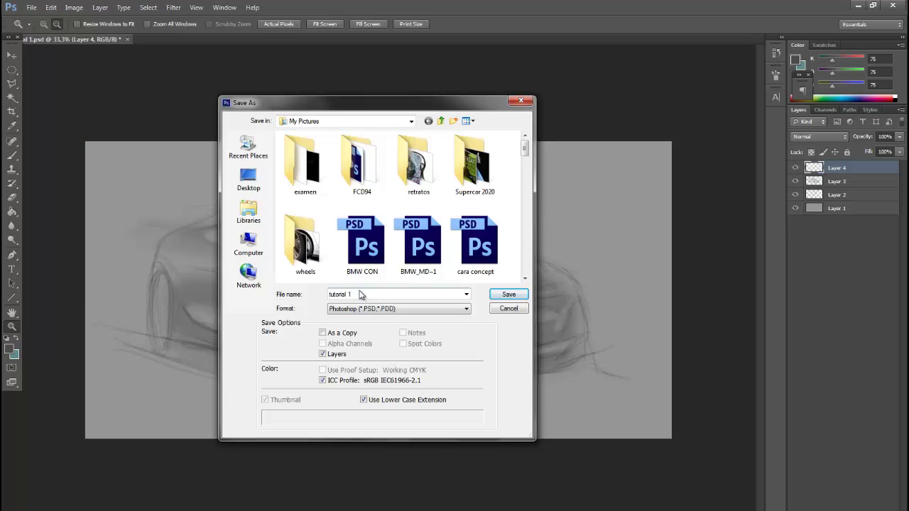
{"action": "left_click", "coordinate": [384, 309]}
{"action": "left_click", "coordinate": [362, 374]}
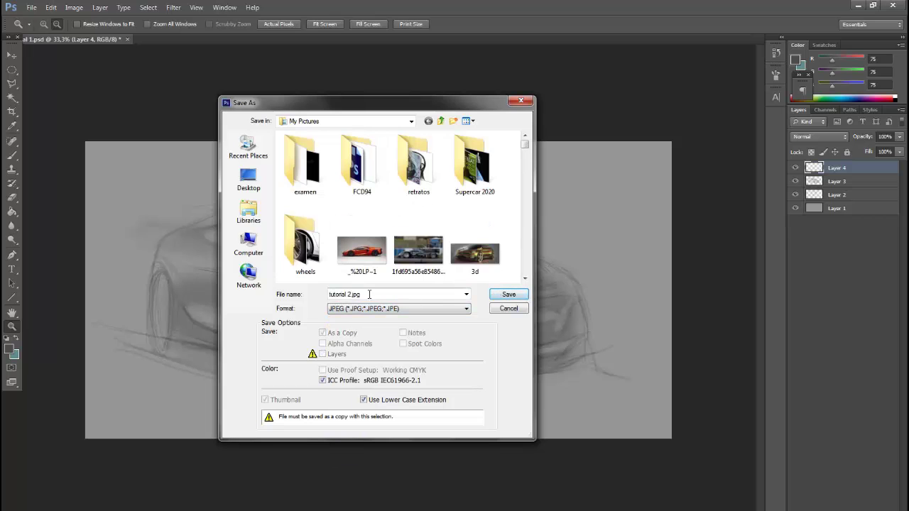
{"action": "left_click", "coordinate": [508, 294]}
{"action": "left_click", "coordinate": [428, 98]}
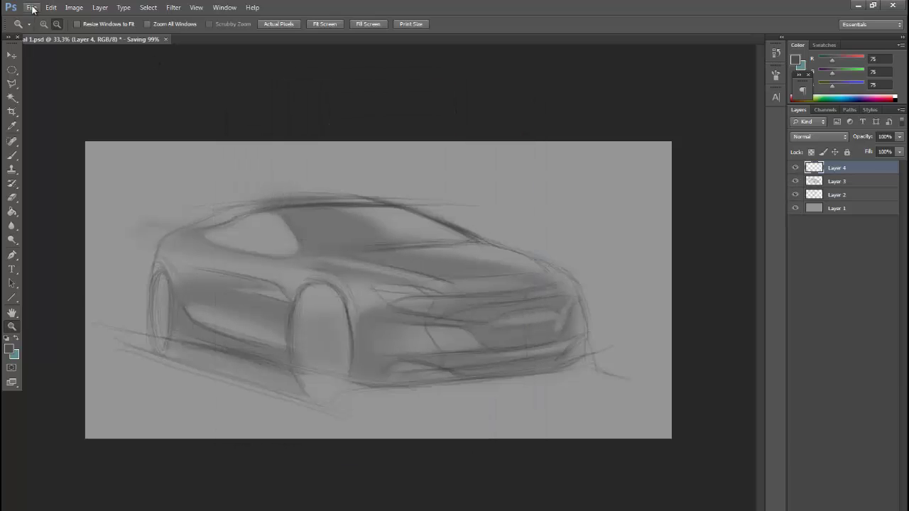
Open tutorial 2.jpg in its own tab
{"action": "left_click", "coordinate": [31, 7]}
{"action": "left_click", "coordinate": [53, 33]}
{"action": "type", "text": "tu"}
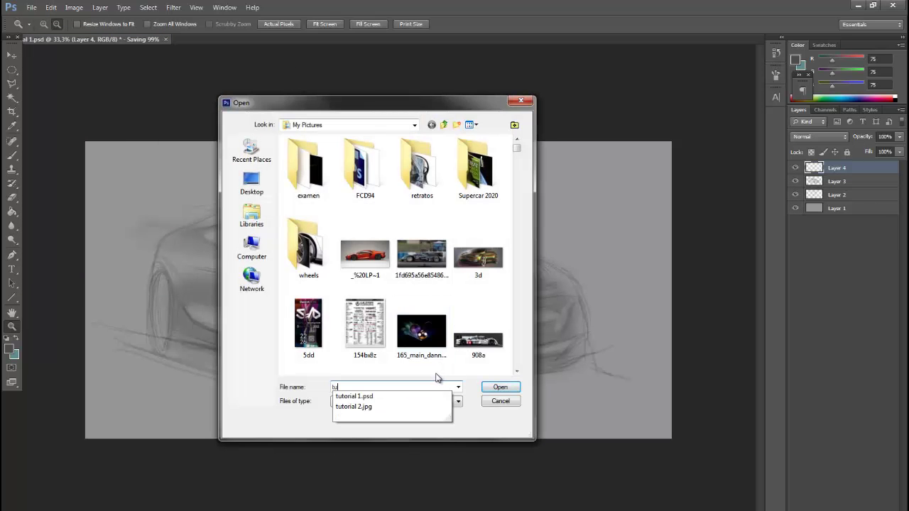
{"action": "type", "text": "tor"}
{"action": "left_click", "coordinate": [406, 407]}
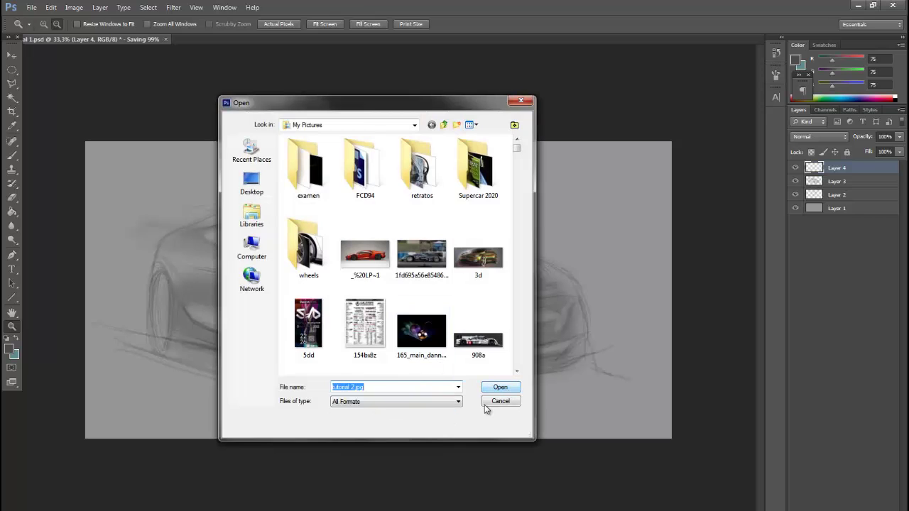
{"action": "left_click", "coordinate": [498, 388]}
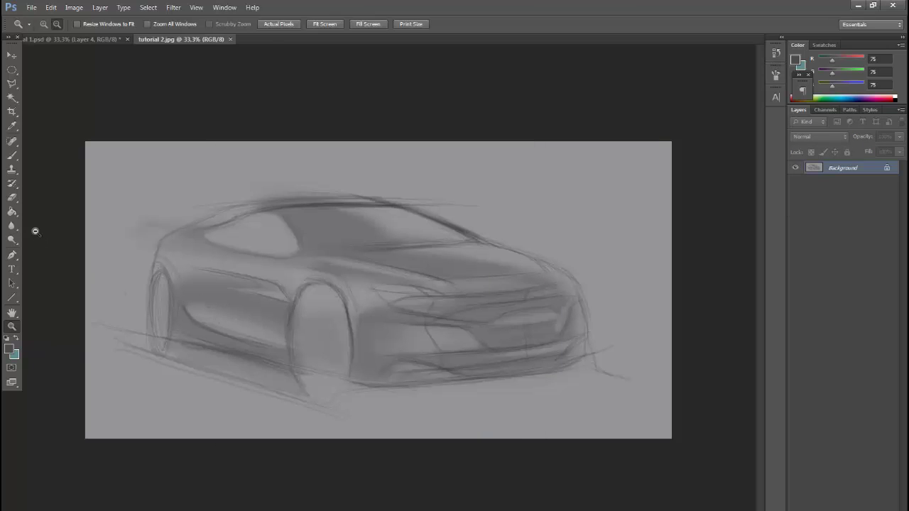
Burn the shading near the front wheel and duplicate the Background layer
{"action": "left_click", "coordinate": [11, 240]}
{"action": "left_click", "coordinate": [55, 250]}
{"action": "left_click_drag", "start_coordinate": [348, 305], "coordinate": [398, 355]}
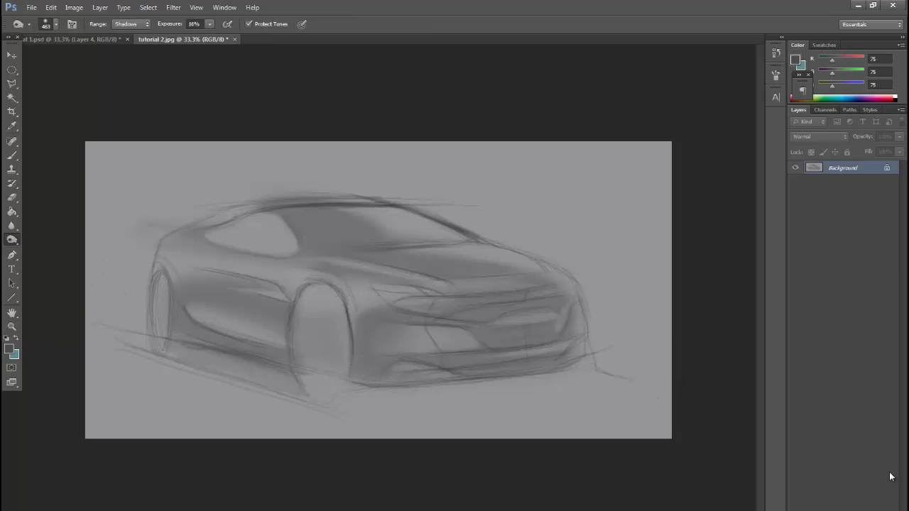
{"action": "right_click", "coordinate": [837, 171]}
{"action": "left_click", "coordinate": [824, 191]}
{"action": "key", "text": "Return"}
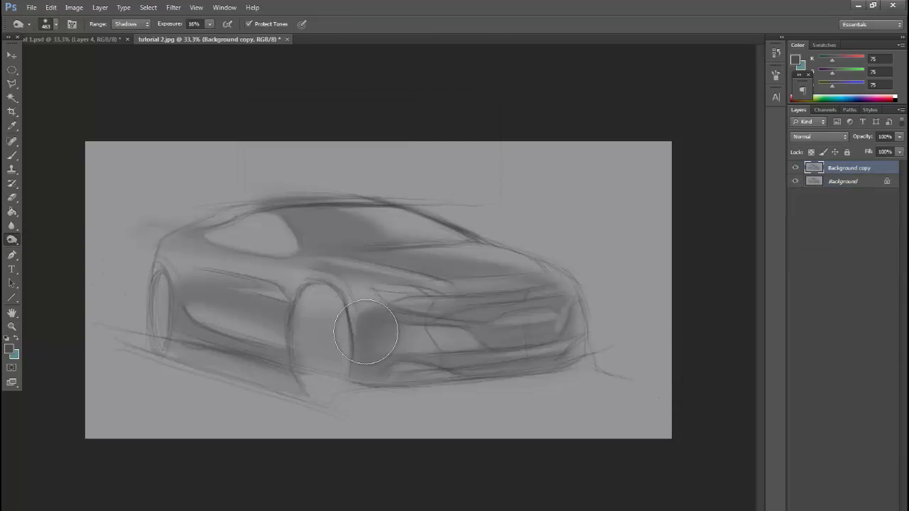
Burn Shadows on the windshield, A-pillar, side panel, grille, bumper and rear C-pillar
{"action": "mouse_move", "coordinate": [365, 331]}
{"action": "left_mouse_down"}
{"action": "mouse_move", "coordinate": [264, 305]}
{"action": "mouse_move", "coordinate": [284, 314]}
{"action": "mouse_move", "coordinate": [345, 227]}
{"action": "mouse_move", "coordinate": [273, 230]}
{"action": "mouse_move", "coordinate": [365, 223]}
{"action": "left_mouse_up"}
{"action": "mouse_move", "coordinate": [294, 213]}
{"action": "left_mouse_down"}
{"action": "mouse_move", "coordinate": [353, 247]}
{"action": "mouse_move", "coordinate": [490, 280]}
{"action": "mouse_move", "coordinate": [416, 274]}
{"action": "mouse_move", "coordinate": [451, 269]}
{"action": "left_mouse_up"}
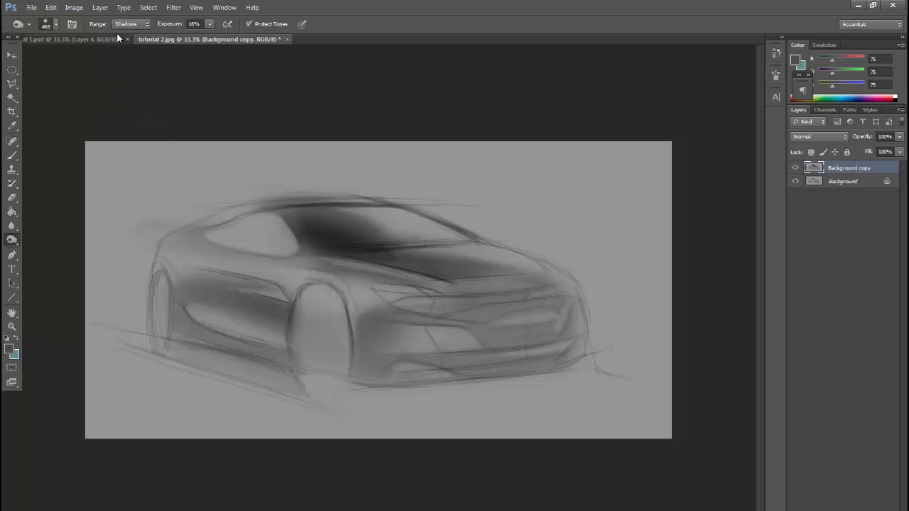
{"action": "left_click", "coordinate": [146, 27]}
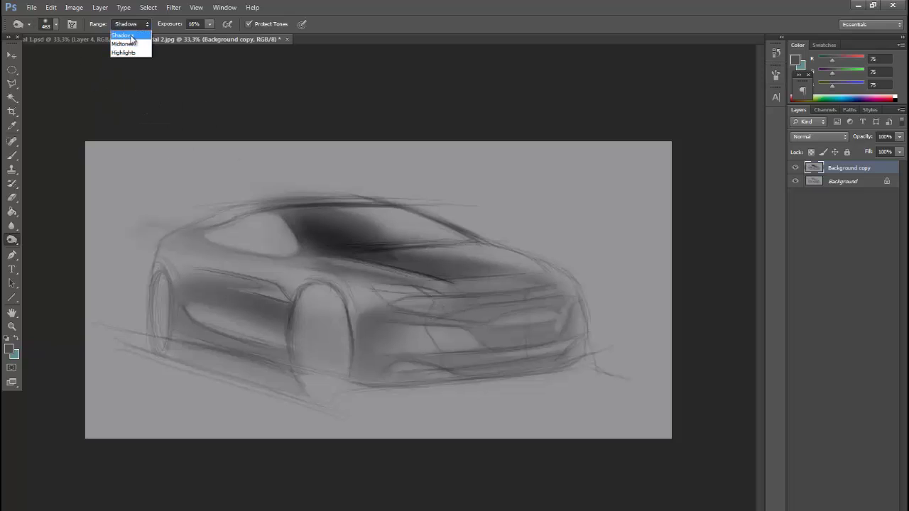
{"action": "left_click", "coordinate": [128, 33]}
{"action": "mouse_move", "coordinate": [380, 333]}
{"action": "left_mouse_down"}
{"action": "mouse_move", "coordinate": [588, 315]}
{"action": "mouse_move", "coordinate": [599, 301]}
{"action": "mouse_move", "coordinate": [447, 315]}
{"action": "mouse_move", "coordinate": [419, 356]}
{"action": "mouse_move", "coordinate": [239, 355]}
{"action": "mouse_move", "coordinate": [241, 312]}
{"action": "mouse_move", "coordinate": [235, 327]}
{"action": "mouse_move", "coordinate": [342, 348]}
{"action": "left_mouse_up"}
{"action": "left_click_drag", "start_coordinate": [163, 241], "coordinate": [186, 216]}
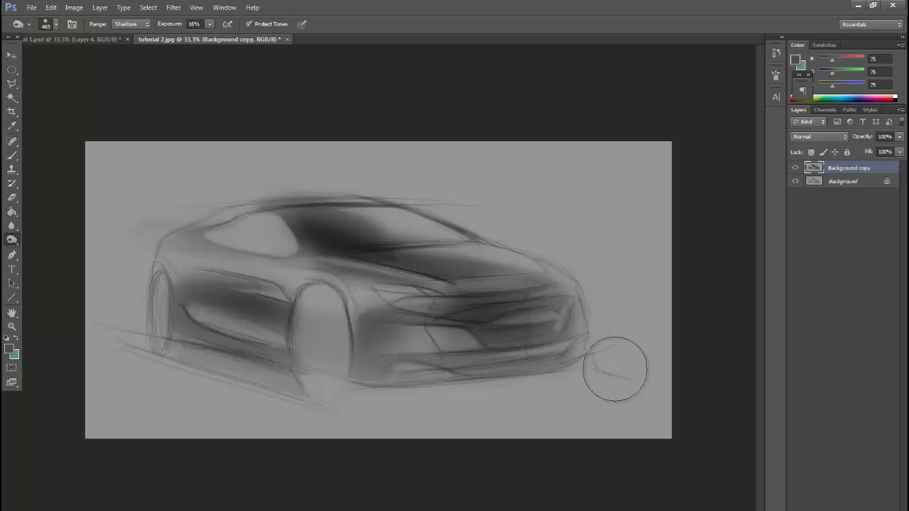
Dodge highlights on the front fender, bumper, hood, windshield, roof edge, door and ground
{"action": "right_click", "coordinate": [11, 239]}
{"action": "left_click", "coordinate": [48, 236]}
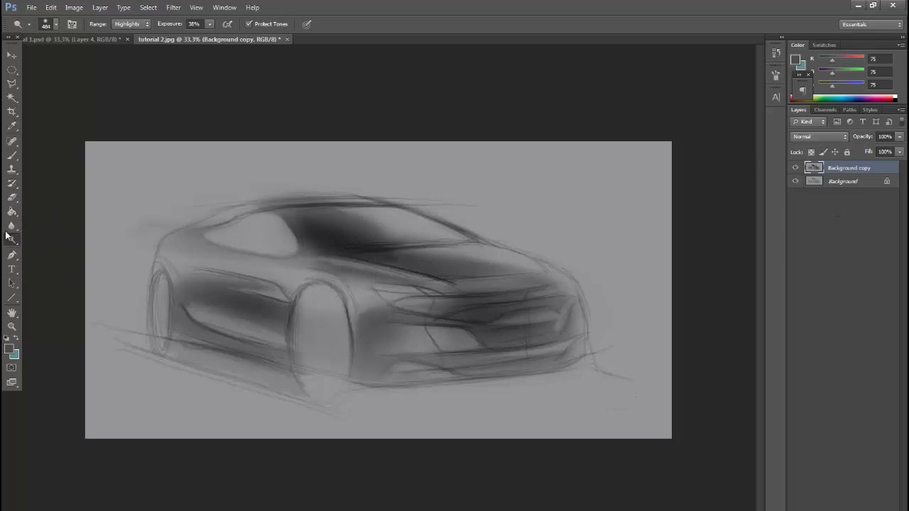
{"action": "mouse_move", "coordinate": [341, 298]}
{"action": "left_mouse_down"}
{"action": "mouse_move", "coordinate": [372, 315]}
{"action": "mouse_move", "coordinate": [325, 314]}
{"action": "mouse_move", "coordinate": [325, 305]}
{"action": "left_mouse_up"}
{"action": "mouse_move", "coordinate": [443, 353]}
{"action": "left_mouse_down"}
{"action": "mouse_move", "coordinate": [398, 362]}
{"action": "mouse_move", "coordinate": [462, 305]}
{"action": "mouse_move", "coordinate": [402, 250]}
{"action": "mouse_move", "coordinate": [463, 220]}
{"action": "mouse_move", "coordinate": [547, 254]}
{"action": "left_mouse_up"}
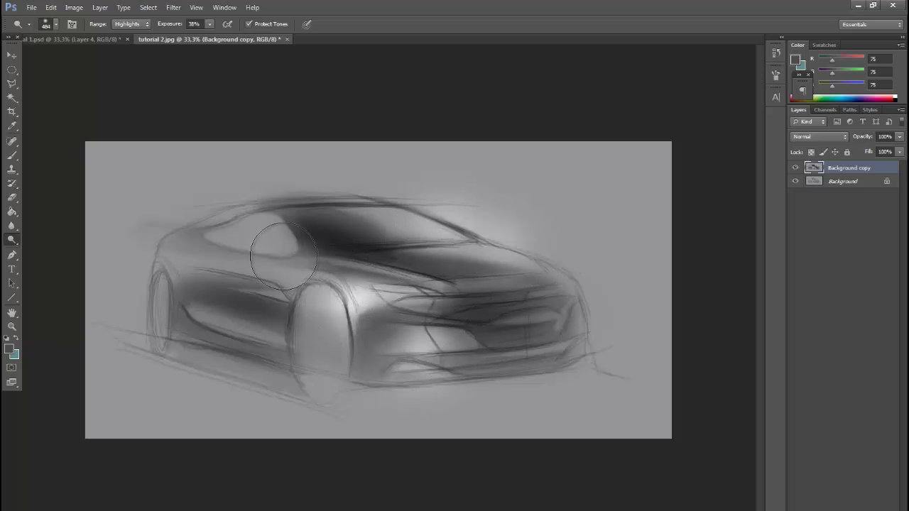
{"action": "mouse_move", "coordinate": [268, 250]}
{"action": "left_mouse_down"}
{"action": "mouse_move", "coordinate": [313, 298]}
{"action": "mouse_move", "coordinate": [238, 325]}
{"action": "left_mouse_up"}
{"action": "left_click_drag", "start_coordinate": [344, 382], "coordinate": [313, 383]}
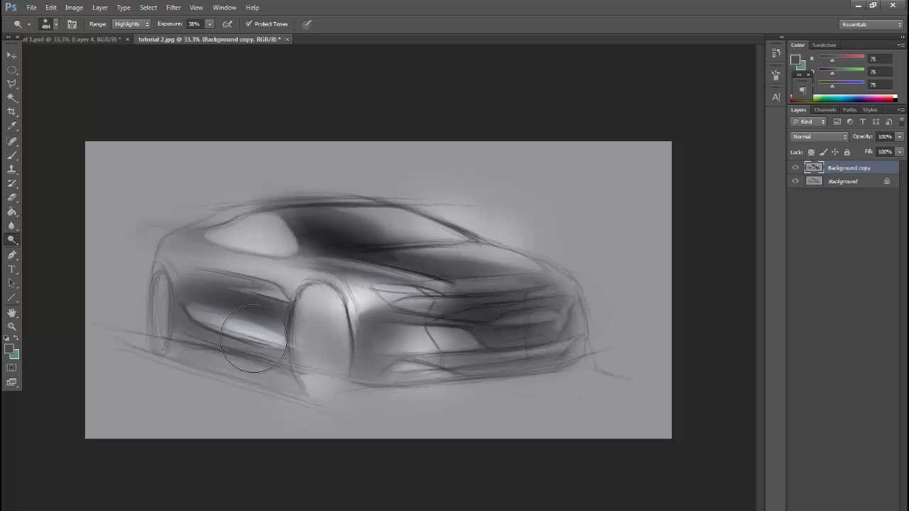
Sample a darker grey from the car for brushing
{"action": "key", "text": "i"}
{"action": "left_click", "coordinate": [382, 255]}
{"action": "left_click", "coordinate": [11, 155]}
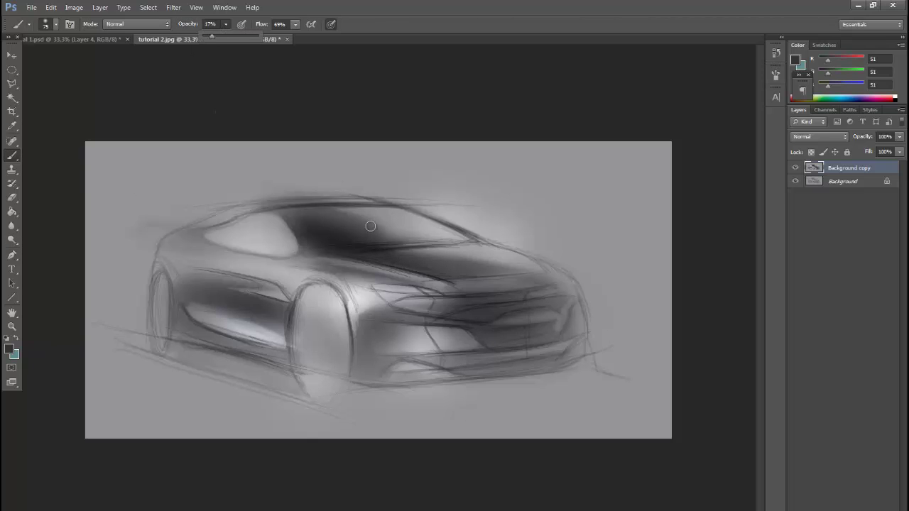
Set brush opacity to 17% and narrow and squash the front wheel to fit its arch
{"action": "key", "text": "1"}
{"action": "key", "text": "7"}
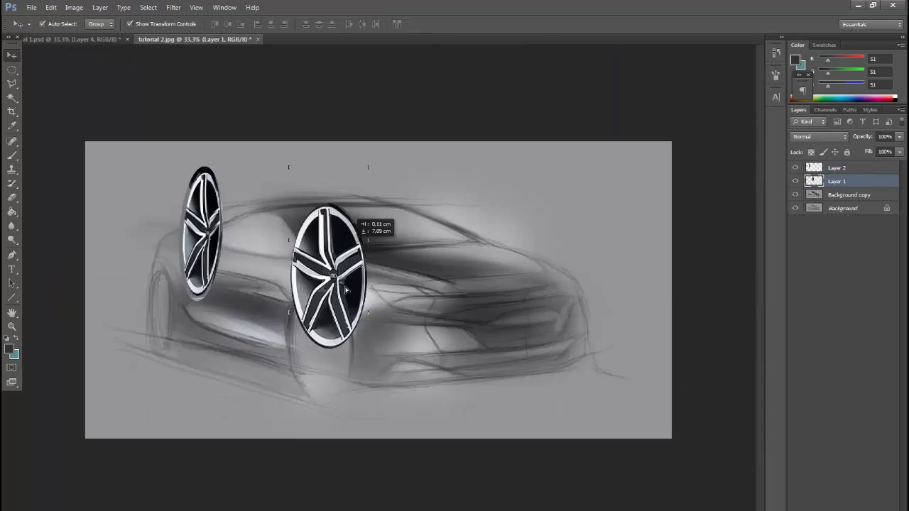
{"action": "left_click_drag", "start_coordinate": [360, 348], "coordinate": [354, 343]}
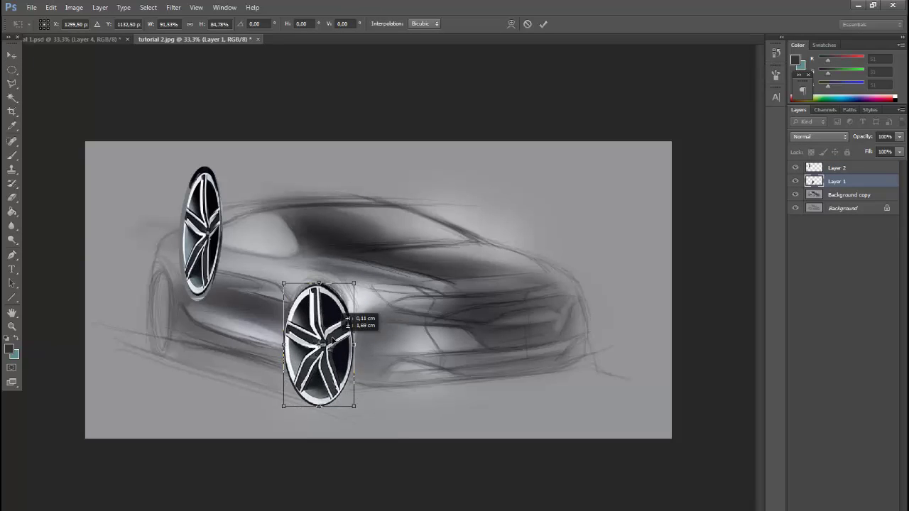
{"action": "left_click_drag", "start_coordinate": [321, 409], "coordinate": [319, 403]}
{"action": "left_click", "coordinate": [544, 23]}
Move, squash and tilt the rear wheel to sit in its arch
{"action": "left_click_drag", "start_coordinate": [203, 231], "coordinate": [163, 301]}
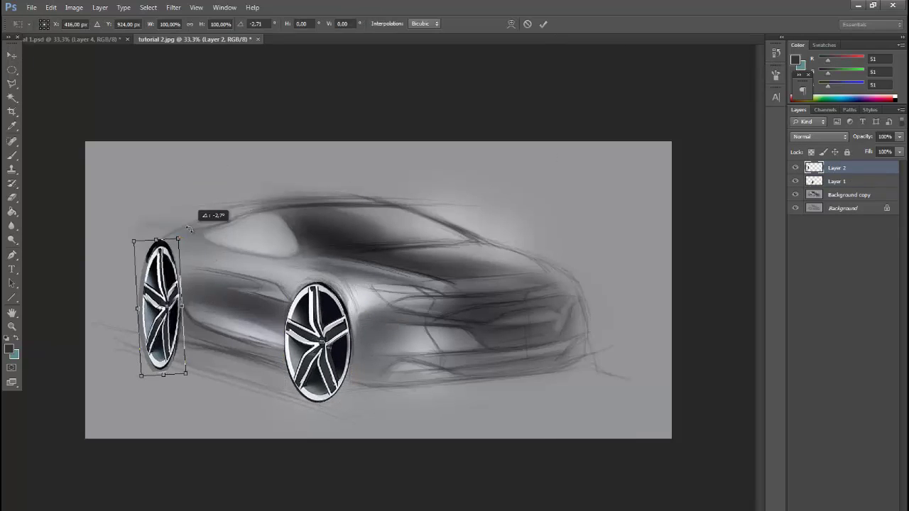
{"action": "mouse_move", "coordinate": [163, 239]}
{"action": "left_mouse_down"}
{"action": "mouse_move", "coordinate": [160, 284]}
{"action": "mouse_move", "coordinate": [167, 283]}
{"action": "left_mouse_up"}
{"action": "key", "text": "Return"}
{"action": "key", "text": "ctrl+t"}
{"action": "mouse_move", "coordinate": [190, 252]}
{"action": "left_mouse_down"}
{"action": "mouse_move", "coordinate": [200, 245]}
{"action": "mouse_move", "coordinate": [169, 262]}
{"action": "left_mouse_up"}
{"action": "key", "text": "Return"}
Blend the front wheel layer in Darker Color at 62% opacity and shorten it slightly
{"action": "left_click", "coordinate": [817, 182]}
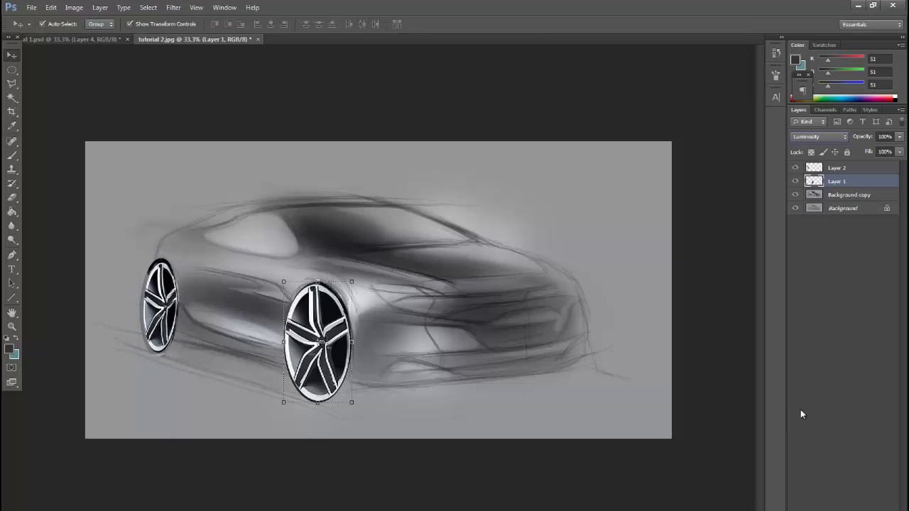
{"action": "key", "text": "shift+minus"}
{"action": "key", "text": "shift+minus"}
{"action": "key", "text": "shift+minus"}
{"action": "key", "text": "shift+minus"}
{"action": "key", "text": "shift+minus"}
{"action": "key", "text": "shift+minus"}
{"action": "key", "text": "shift+minus"}
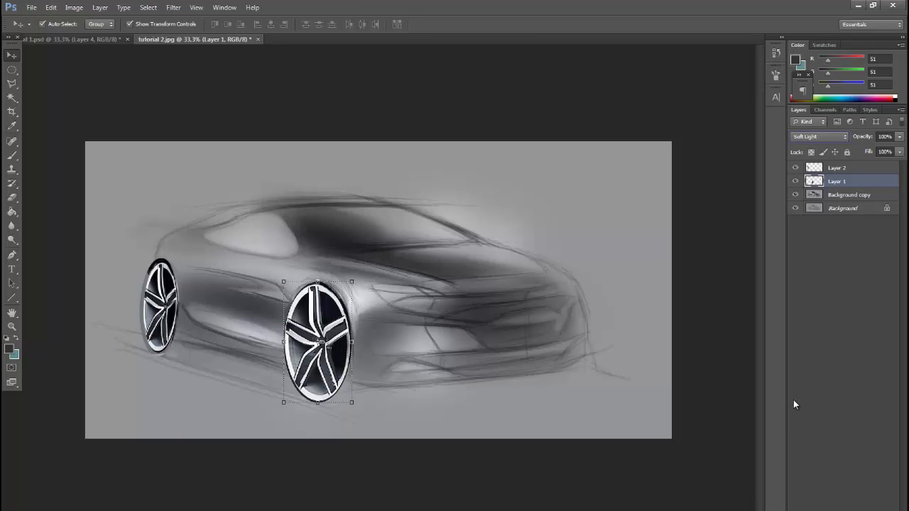
{"action": "key", "text": "shift+minus"}
{"action": "key", "text": "shift+minus"}
{"action": "key", "text": "shift+minus"}
{"action": "key", "text": "shift+minus"}
{"action": "key", "text": "shift+minus"}
{"action": "key", "text": "shift+minus"}
{"action": "key", "text": "shift+minus"}
{"action": "key", "text": "shift+minus"}
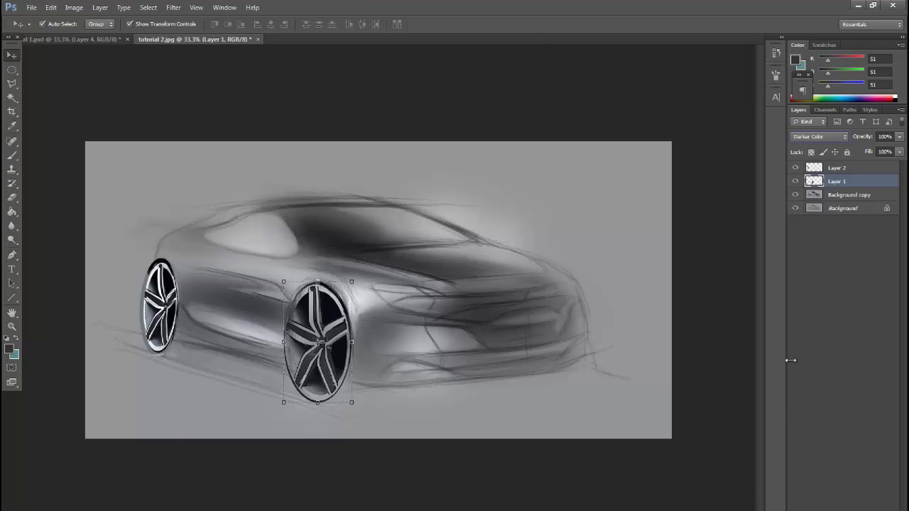
{"action": "left_click", "coordinate": [899, 136]}
{"action": "left_click_drag", "start_coordinate": [872, 150], "coordinate": [880, 155]}
{"action": "left_click_drag", "start_coordinate": [318, 402], "coordinate": [318, 396]}
{"action": "key", "text": "Return"}
Set the rear wheel layer to Darker Color at 51% opacity and narrow it to fit
{"action": "left_click", "coordinate": [837, 167]}
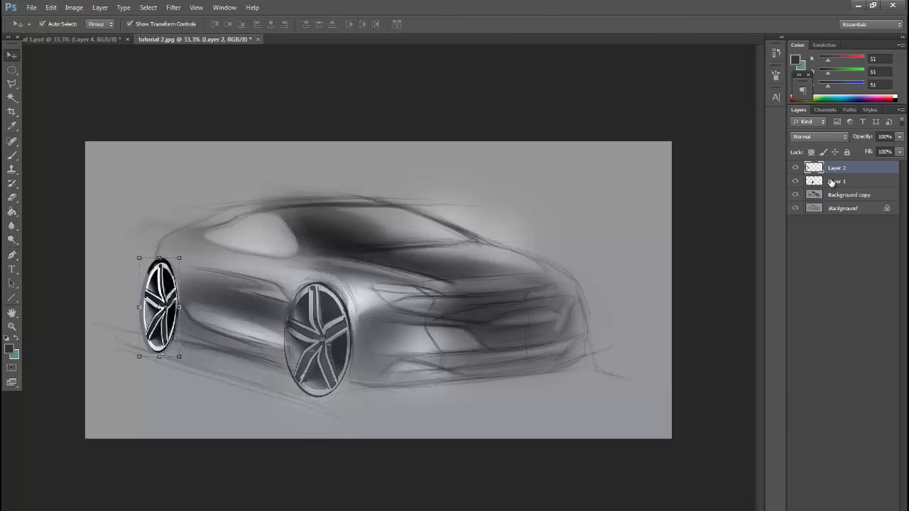
{"action": "left_click", "coordinate": [817, 136]}
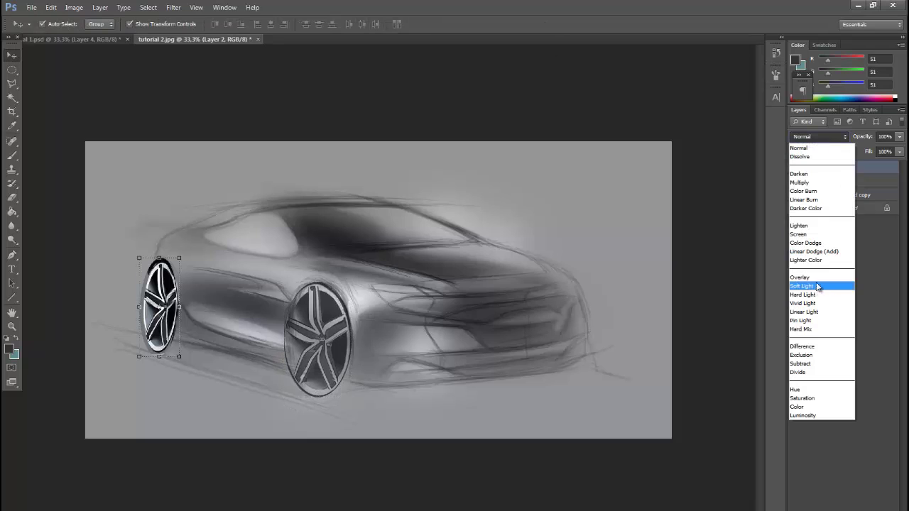
{"action": "left_click", "coordinate": [806, 209]}
{"action": "key", "text": "ctrl+t"}
{"action": "left_click_drag", "start_coordinate": [140, 356], "coordinate": [142, 353]}
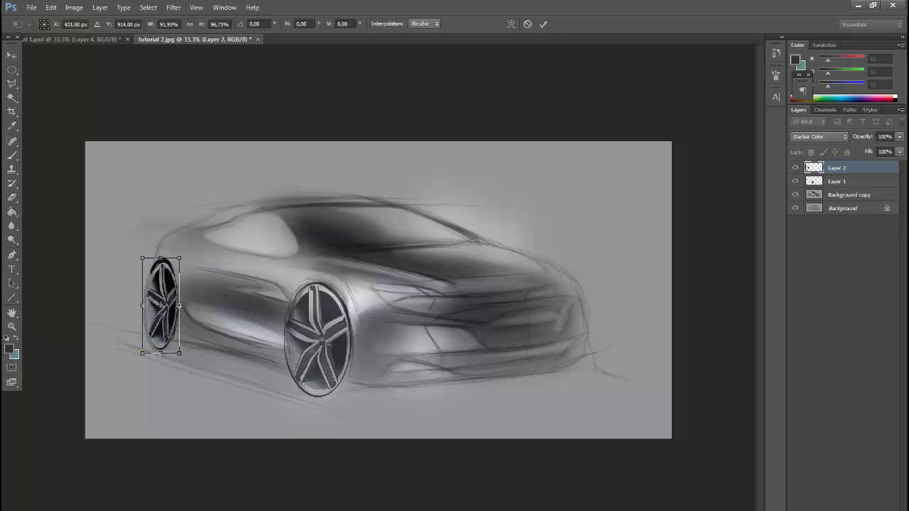
{"action": "left_click_drag", "start_coordinate": [179, 307], "coordinate": [174, 306]}
{"action": "key", "text": "Return"}
{"action": "key", "text": "5"}
{"action": "key", "text": "1"}
{"action": "key", "text": "m"}
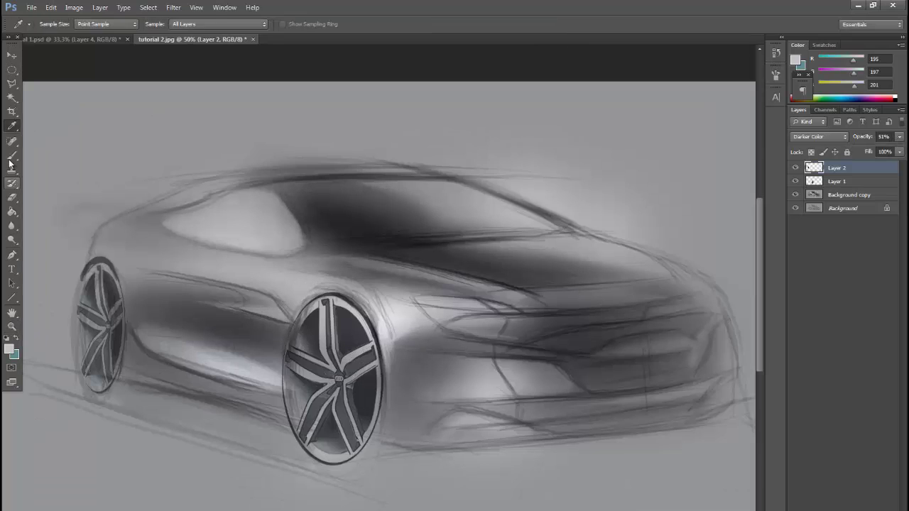
Paint soft, low-opacity light grey highlights along the lower body side and the door
{"action": "left_click", "coordinate": [59, 24]}
{"action": "left_click", "coordinate": [50, 108]}
{"action": "key", "text": "4"}
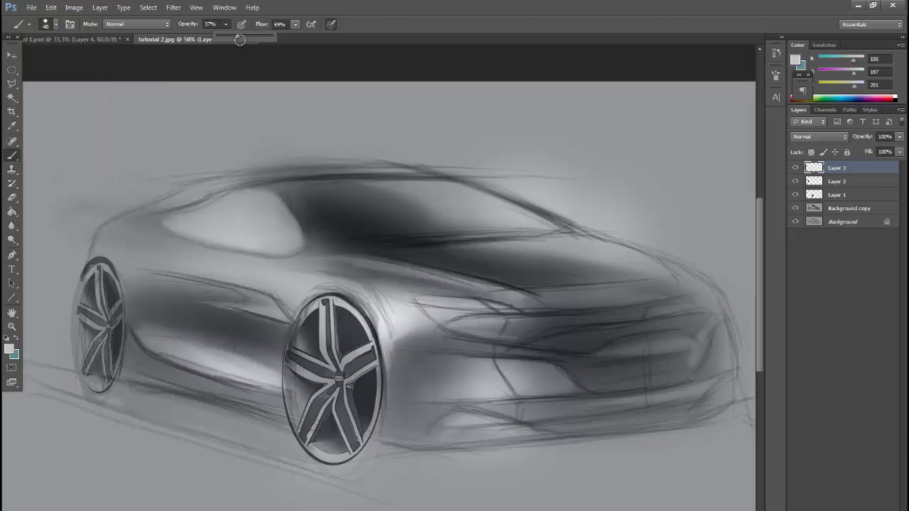
{"action": "left_click_drag", "start_coordinate": [161, 353], "coordinate": [198, 366]}
{"action": "left_click", "coordinate": [55, 24]}
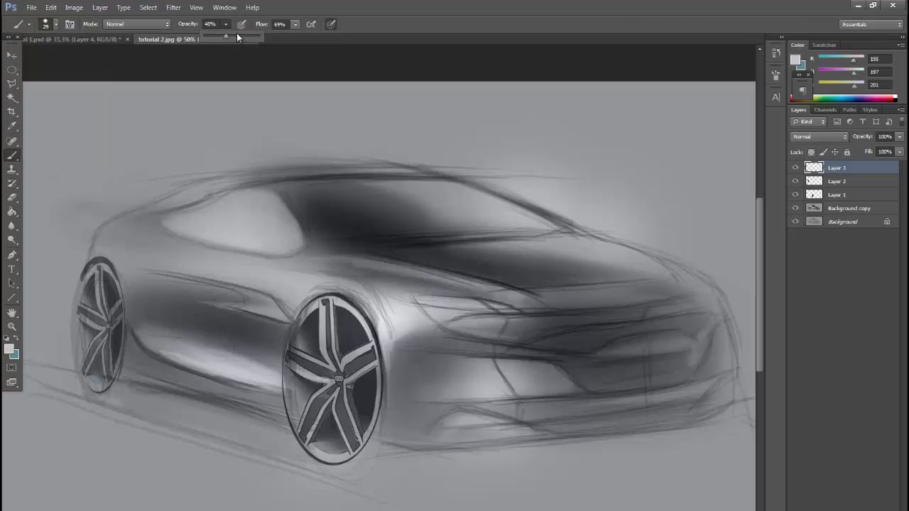
{"action": "key", "text": "7"}
{"action": "left_click_drag", "start_coordinate": [208, 37], "coordinate": [203, 37]}
{"action": "left_click_drag", "start_coordinate": [142, 341], "coordinate": [207, 367]}
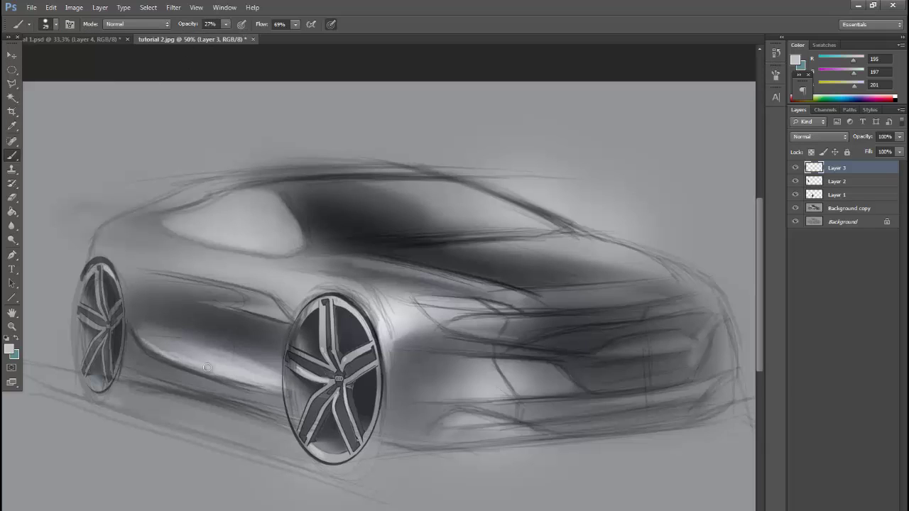
{"action": "left_click_drag", "start_coordinate": [271, 316], "coordinate": [220, 311]}
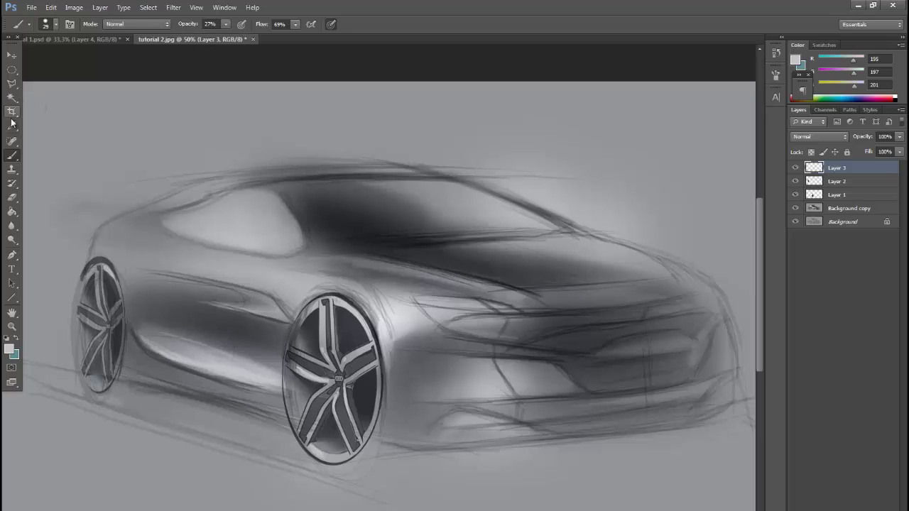
Shade the front wheel arch in sampled dark grey, then add empty Layer 4
{"action": "left_click", "coordinate": [383, 334], "text": "alt"}
{"action": "left_click_drag", "start_coordinate": [377, 309], "coordinate": [389, 377]}
{"action": "left_click_drag", "start_coordinate": [346, 287], "coordinate": [370, 316]}
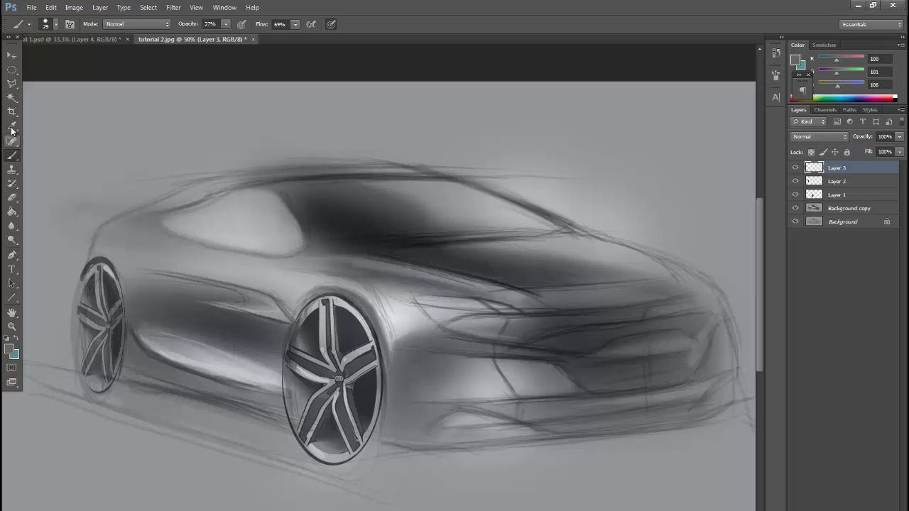
{"action": "key", "text": "ctrl+shift+alt+n"}
{"action": "scroll", "coordinate": [378, 312], "scroll_direction": "right", "scroll_amount": 3}
{"action": "left_click", "coordinate": [226, 25]}
Paint black headlight, grille and bumper-opening strokes, and blend the layer as Soft Light
{"action": "left_click_drag", "start_coordinate": [241, 35], "coordinate": [251, 35]}
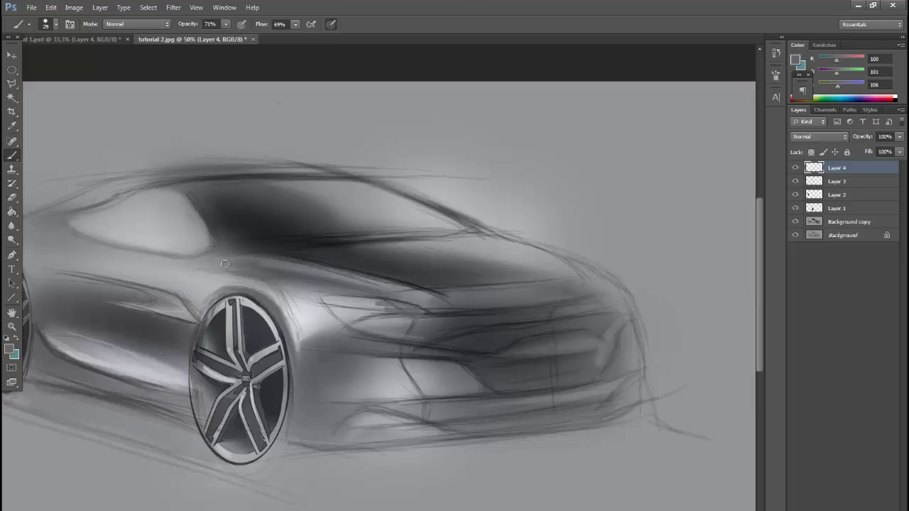
{"action": "right_click", "coordinate": [414, 443], "text": "alt+shift"}
{"action": "mouse_move", "coordinate": [387, 306]}
{"action": "left_mouse_down"}
{"action": "mouse_move", "coordinate": [429, 316]}
{"action": "mouse_move", "coordinate": [395, 339]}
{"action": "mouse_move", "coordinate": [473, 349]}
{"action": "mouse_move", "coordinate": [608, 328]}
{"action": "mouse_move", "coordinate": [505, 319]}
{"action": "mouse_move", "coordinate": [620, 297]}
{"action": "left_mouse_up"}
{"action": "mouse_move", "coordinate": [426, 325]}
{"action": "left_mouse_down"}
{"action": "mouse_move", "coordinate": [391, 320]}
{"action": "mouse_move", "coordinate": [511, 328]}
{"action": "mouse_move", "coordinate": [597, 304]}
{"action": "left_mouse_up"}
{"action": "left_click_drag", "start_coordinate": [595, 373], "coordinate": [494, 390]}
{"action": "mouse_move", "coordinate": [458, 432]}
{"action": "left_mouse_down"}
{"action": "mouse_move", "coordinate": [588, 413]}
{"action": "mouse_move", "coordinate": [462, 431]}
{"action": "left_mouse_up"}
{"action": "left_click", "coordinate": [819, 136]}
{"action": "left_click", "coordinate": [810, 288]}
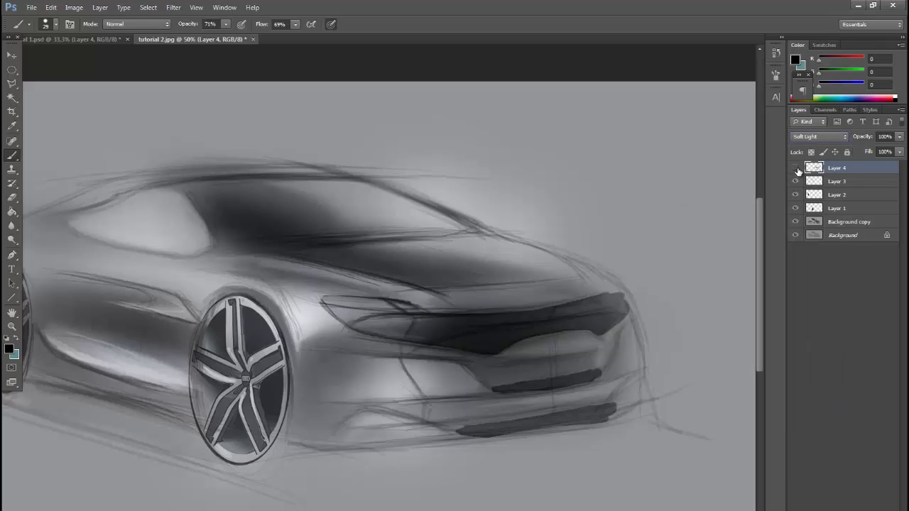
Soften the bumper and hood-edge strokes with a 63 px eraser
{"action": "key", "text": "e"}
{"action": "left_click", "coordinate": [51, 23]}
{"action": "double_click", "coordinate": [44, 99]}
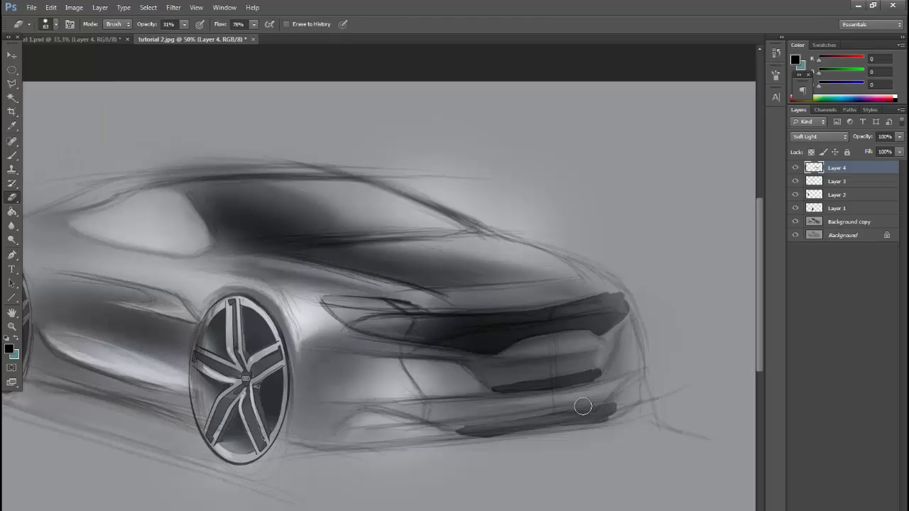
{"action": "left_click_drag", "start_coordinate": [523, 435], "coordinate": [458, 432]}
{"action": "left_click_drag", "start_coordinate": [614, 293], "coordinate": [593, 295]}
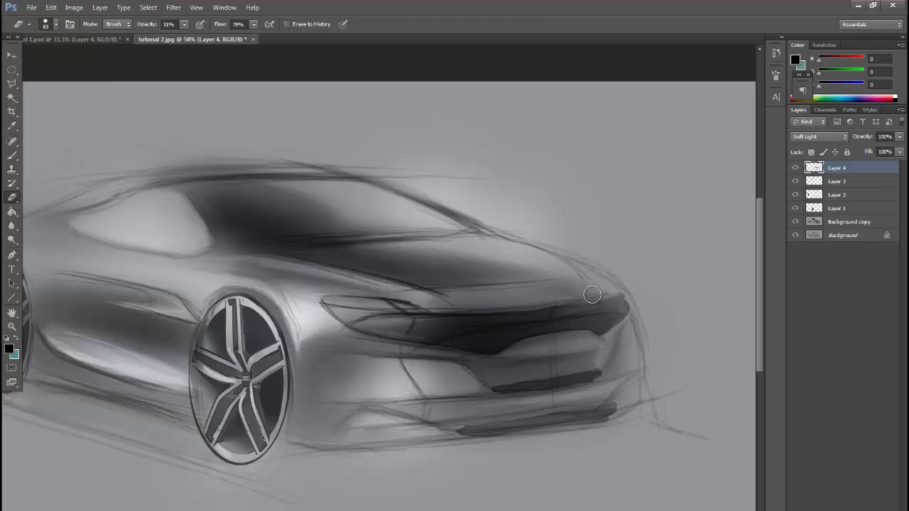
{"action": "left_click_drag", "start_coordinate": [355, 284], "coordinate": [314, 223]}
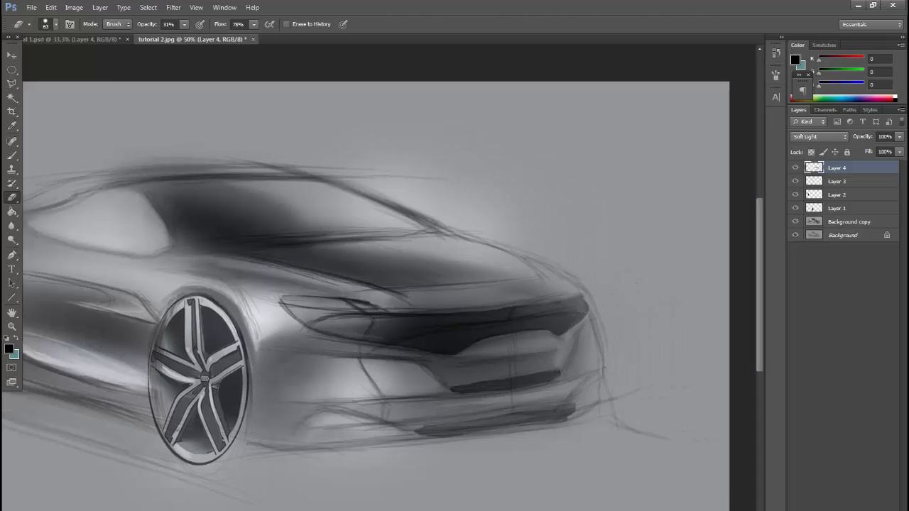
{"action": "key", "text": "b"}
{"action": "left_click", "coordinate": [51, 23]}
{"action": "key", "text": "Return"}
Outline a flat-edged ground shadow under the car and fill it dark with a 257 px brush
{"action": "key", "text": "l"}
{"action": "left_click", "coordinate": [204, 406]}
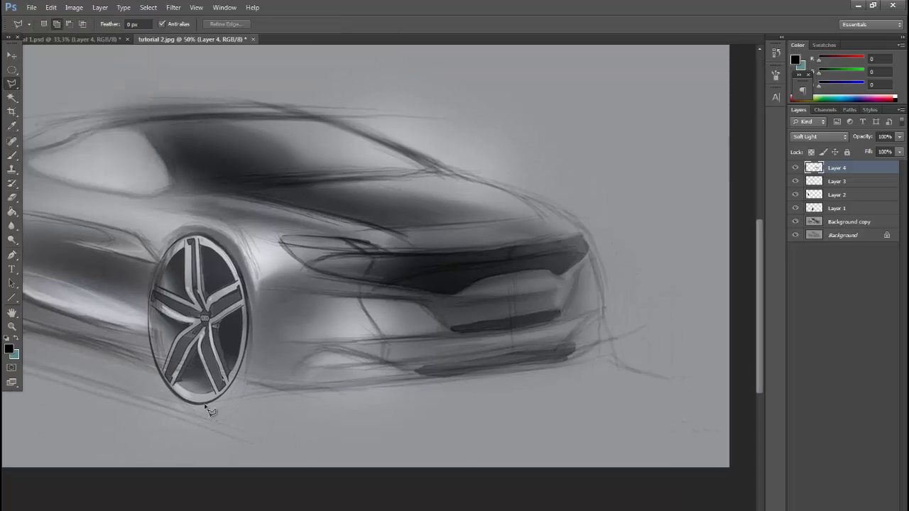
{"action": "left_click", "coordinate": [425, 444]}
{"action": "left_click", "coordinate": [716, 441]}
{"action": "left_click", "coordinate": [715, 387]}
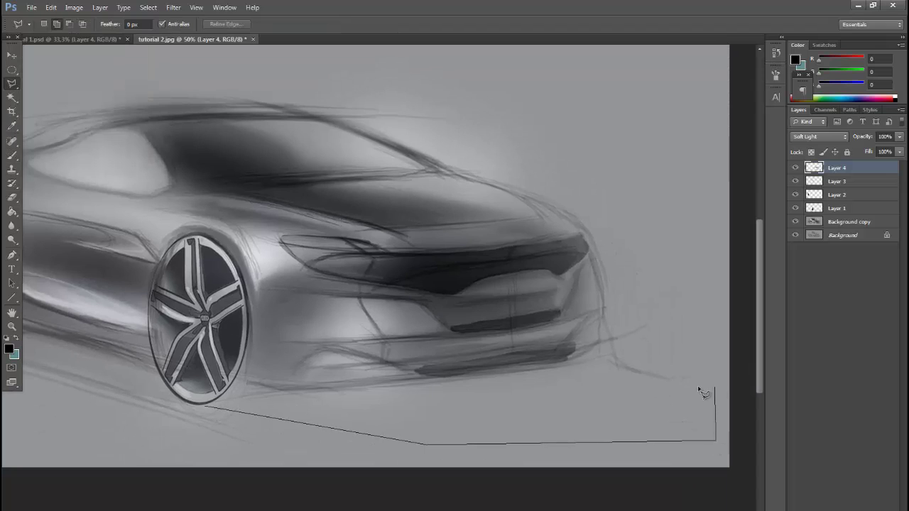
{"action": "left_click", "coordinate": [637, 373]}
{"action": "left_click", "coordinate": [611, 356]}
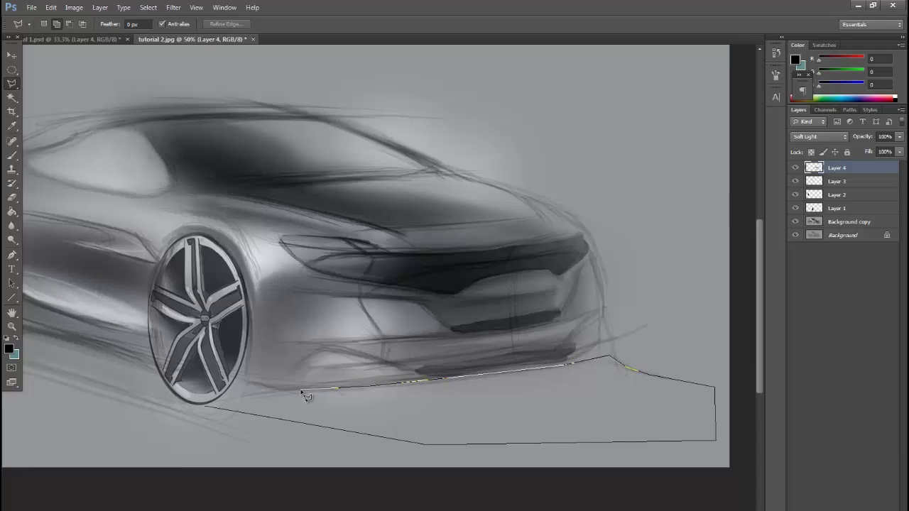
{"action": "left_click", "coordinate": [219, 403]}
{"action": "key", "text": "b"}
{"action": "left_click", "coordinate": [57, 24]}
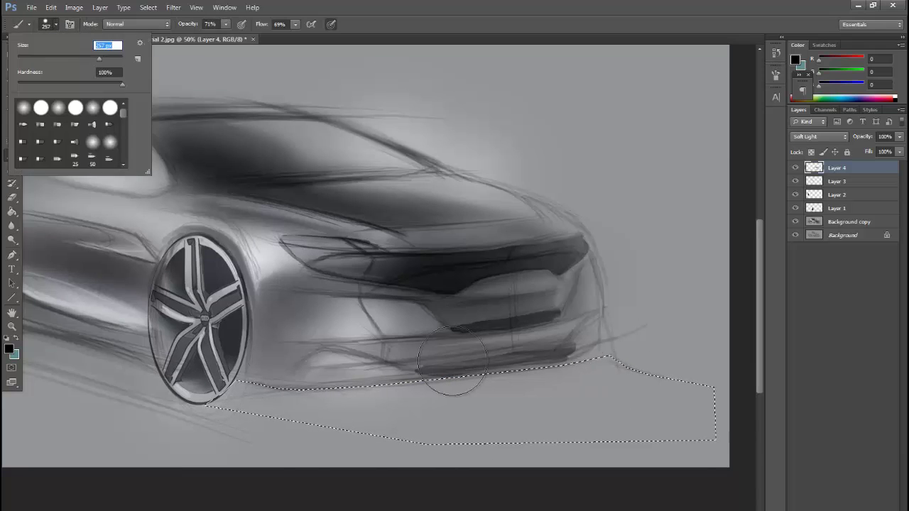
{"action": "left_click_drag", "start_coordinate": [227, 415], "coordinate": [710, 409]}
{"action": "left_click_drag", "start_coordinate": [418, 298], "coordinate": [385, 375]}
Select the sill between the wheels with the Polygonal Lasso, darken it, then deselect
{"action": "key", "text": "l"}
{"action": "key", "text": "ctrl+d"}
{"action": "scroll", "coordinate": [152, 330], "scroll_direction": "left", "scroll_amount": 5}
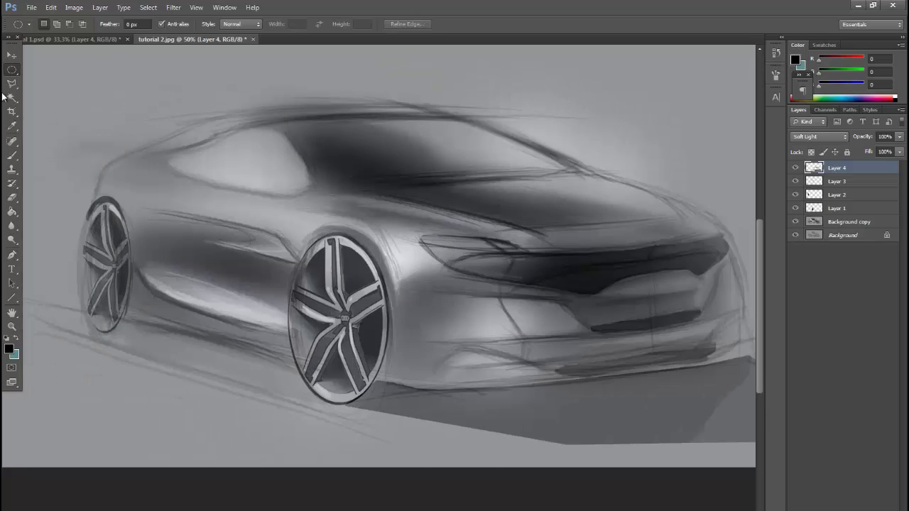
{"action": "left_click", "coordinate": [298, 370]}
{"action": "left_click", "coordinate": [116, 323]}
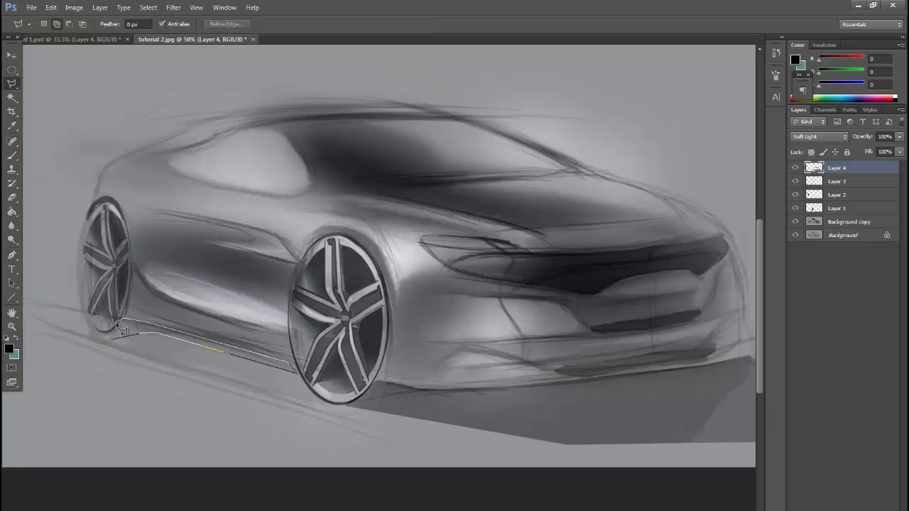
{"action": "left_click", "coordinate": [112, 339]}
{"action": "key", "text": "b"}
{"action": "left_click_drag", "start_coordinate": [143, 331], "coordinate": [318, 382]}
{"action": "key", "text": "ctrl+d"}
Zoom out to check the whole car and add empty Layer 5
{"action": "key", "text": "z"}
{"action": "left_click", "coordinate": [104, 112], "text": "alt"}
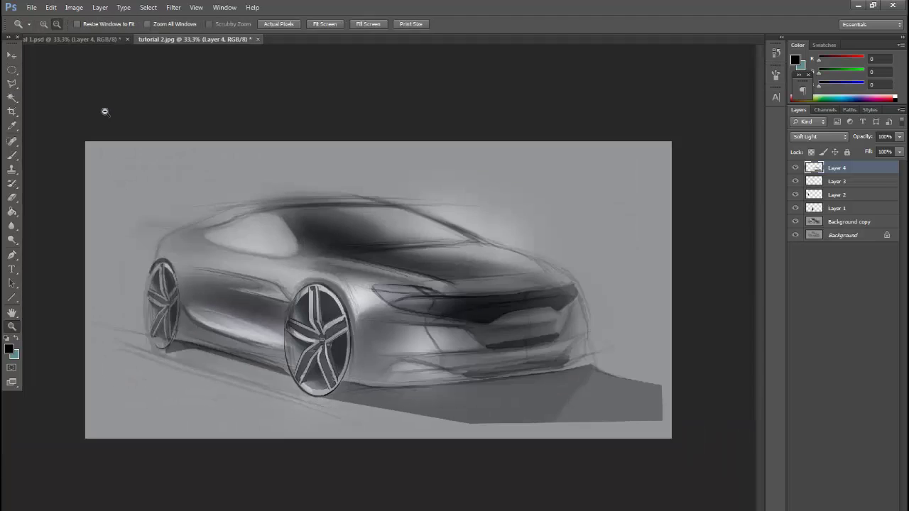
{"action": "left_click", "coordinate": [418, 341]}
{"action": "key", "text": "ctrl+shift+alt+n"}
Pick a light grey and set the brush to 26 px at 28% opacity
{"action": "key", "text": "b"}
{"action": "left_click", "coordinate": [349, 263], "text": "alt"}
{"action": "left_click", "coordinate": [49, 23]}
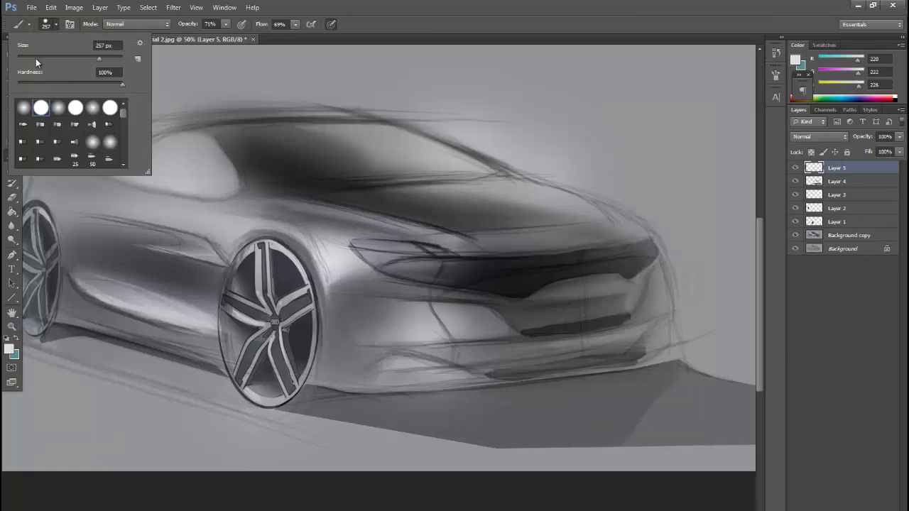
{"action": "key", "text": "Escape"}
{"action": "left_click", "coordinate": [52, 24]}
{"action": "key", "text": "Escape"}
{"action": "key", "text": "2"}
{"action": "key", "text": "8"}
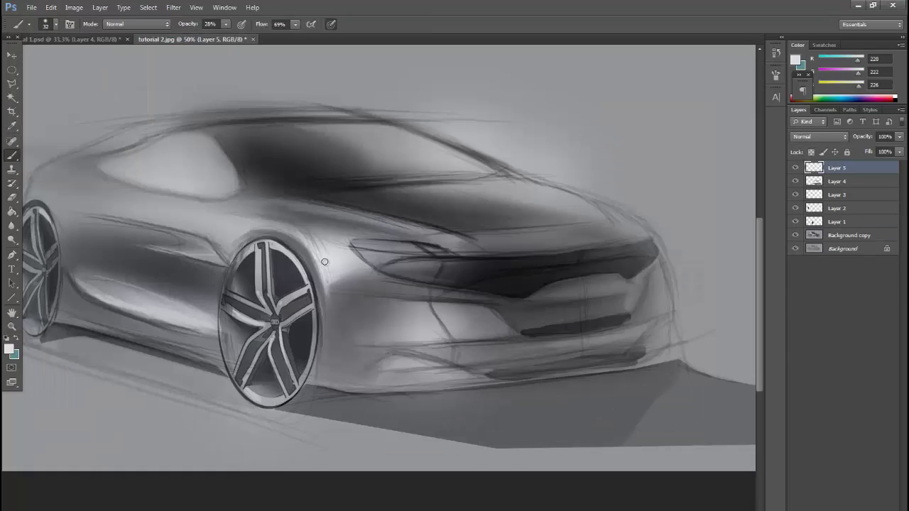
{"action": "left_click", "coordinate": [55, 24]}
{"action": "key", "text": "Escape"}
{"action": "left_click", "coordinate": [55, 24]}
{"action": "type", "text": "26"}
{"action": "key", "text": "Return"}
Paint a faint 15% opacity highlight along the shoulder line
{"action": "key", "text": "1"}
{"action": "key", "text": "5"}
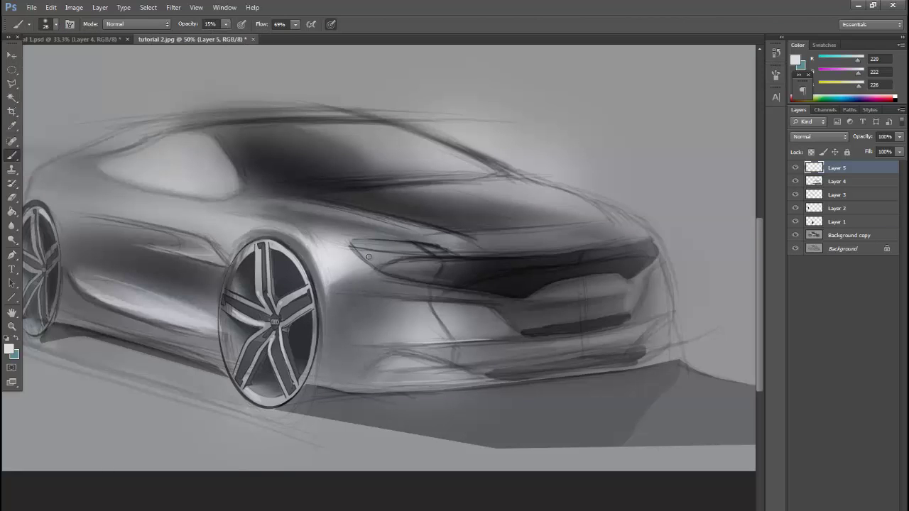
{"action": "left_click_drag", "start_coordinate": [410, 252], "coordinate": [231, 228]}
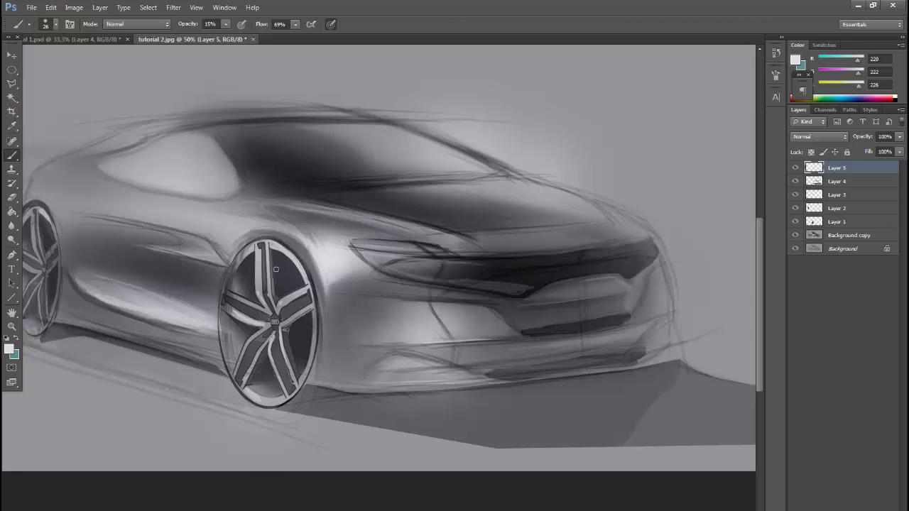
Resample a light grey and retune the brush to 38% opacity and 42 px
{"action": "key", "text": "0"}
{"action": "key", "text": "5"}
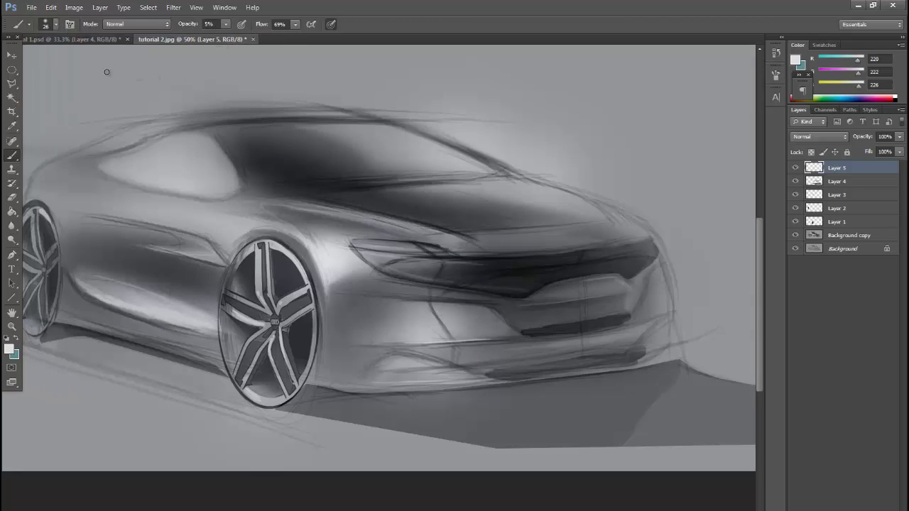
{"action": "right_click", "coordinate": [106, 72]}
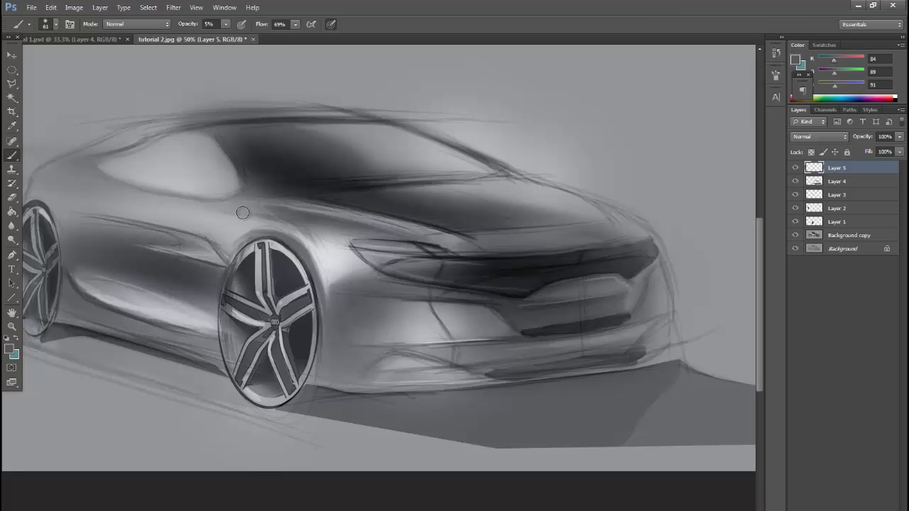
{"action": "left_click", "coordinate": [73, 101], "text": "alt"}
{"action": "key", "text": "3"}
{"action": "key", "text": "8"}
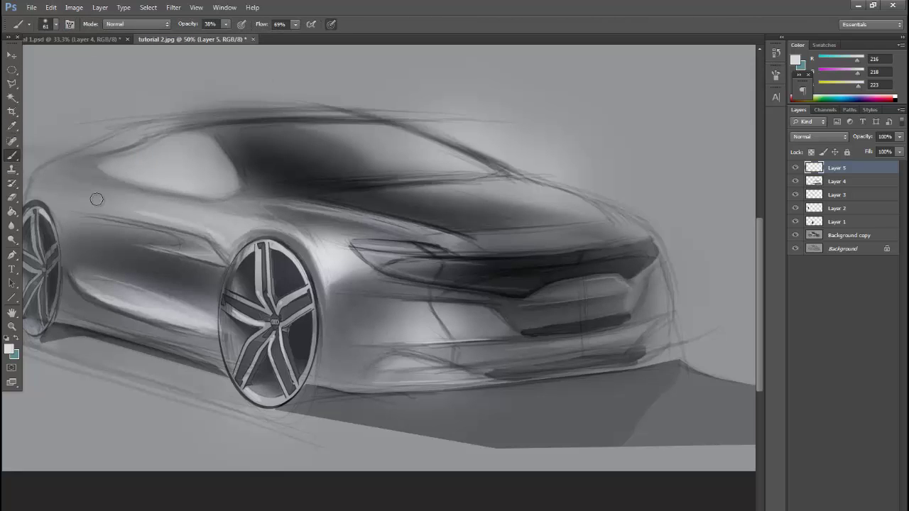
{"action": "right_click", "coordinate": [178, 194]}
{"action": "key", "text": "Escape"}
{"action": "key", "text": "e"}
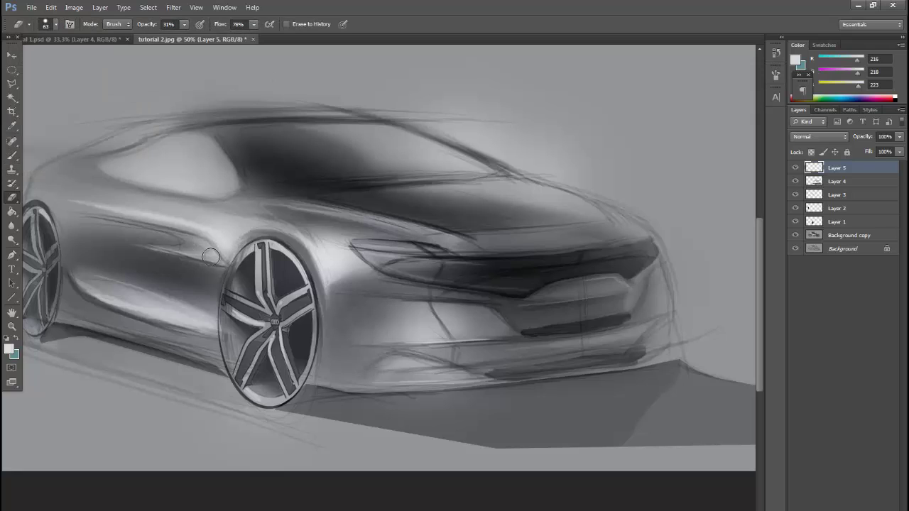
{"action": "right_click", "coordinate": [92, 203]}
{"action": "key", "text": "b"}
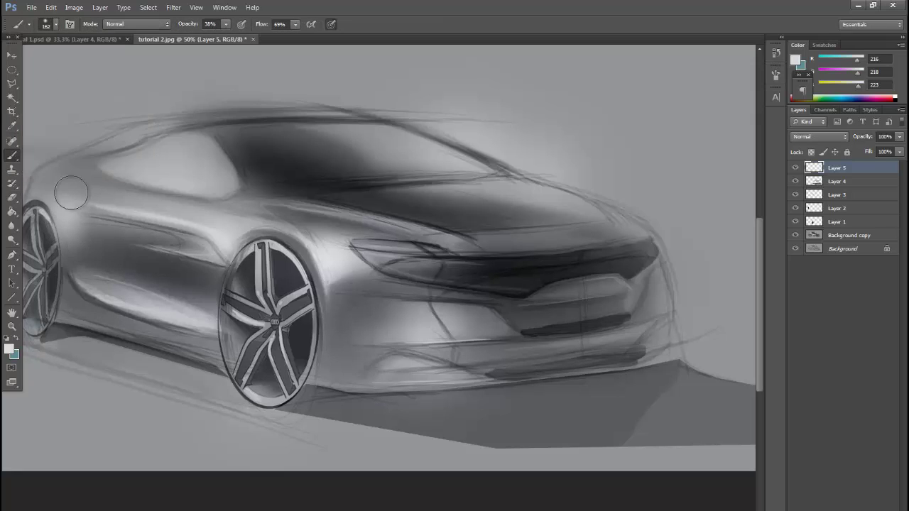
{"action": "left_click", "coordinate": [56, 24]}
{"action": "left_click_drag", "start_coordinate": [225, 23], "coordinate": [216, 34]}
With a 22 px brush, add faint strokes along the bumper top and the windshield base
{"action": "left_click", "coordinate": [568, 327], "text": "alt"}
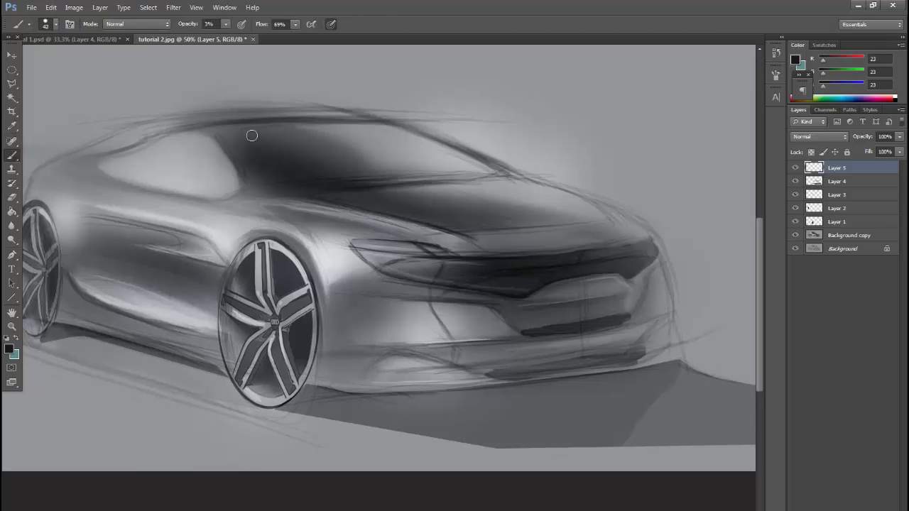
{"action": "left_click", "coordinate": [57, 23]}
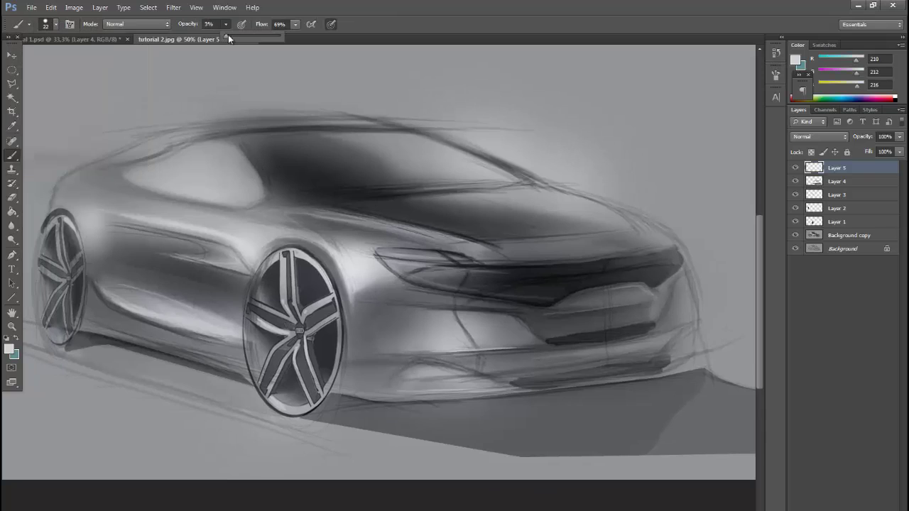
{"action": "left_click_drag", "start_coordinate": [225, 23], "coordinate": [228, 34]}
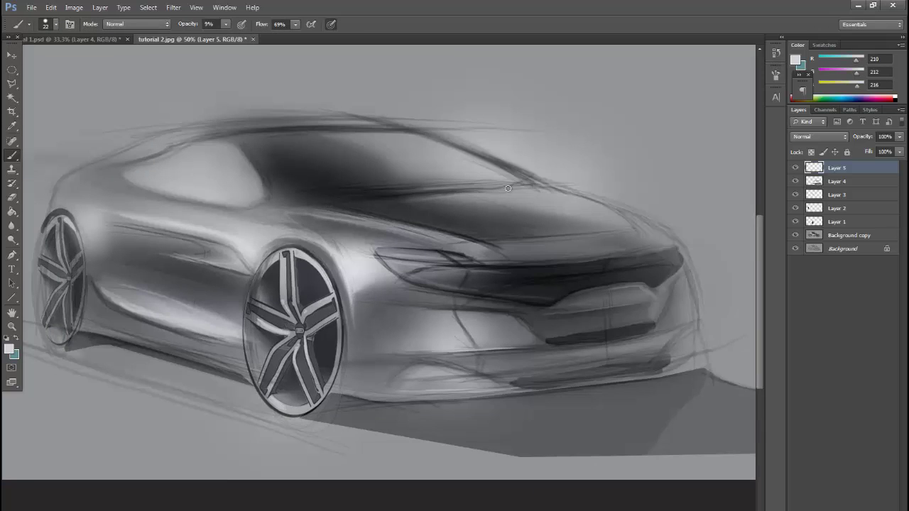
{"action": "mouse_move", "coordinate": [624, 250]}
{"action": "left_mouse_down"}
{"action": "mouse_move", "coordinate": [475, 264]}
{"action": "mouse_move", "coordinate": [383, 250]}
{"action": "left_mouse_up"}
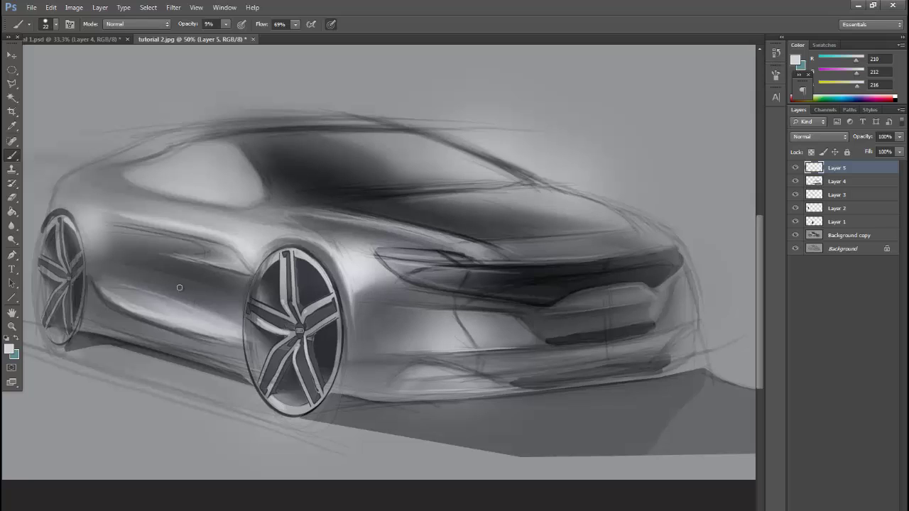
{"action": "mouse_move", "coordinate": [297, 183]}
{"action": "left_mouse_down"}
{"action": "mouse_move", "coordinate": [333, 187]}
{"action": "mouse_move", "coordinate": [283, 197]}
{"action": "left_mouse_up"}
{"action": "left_click", "coordinate": [368, 214], "text": "alt"}
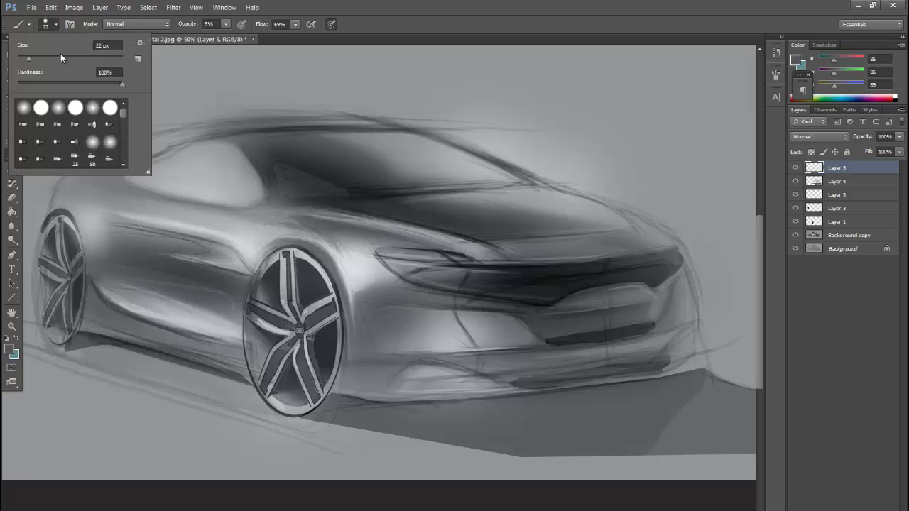
Brighten the side window highlight with a light grey 35 px brush at 26% opacity
{"action": "key", "text": "i"}
{"action": "key", "text": "b"}
{"action": "key", "text": "ctrl+minus"}
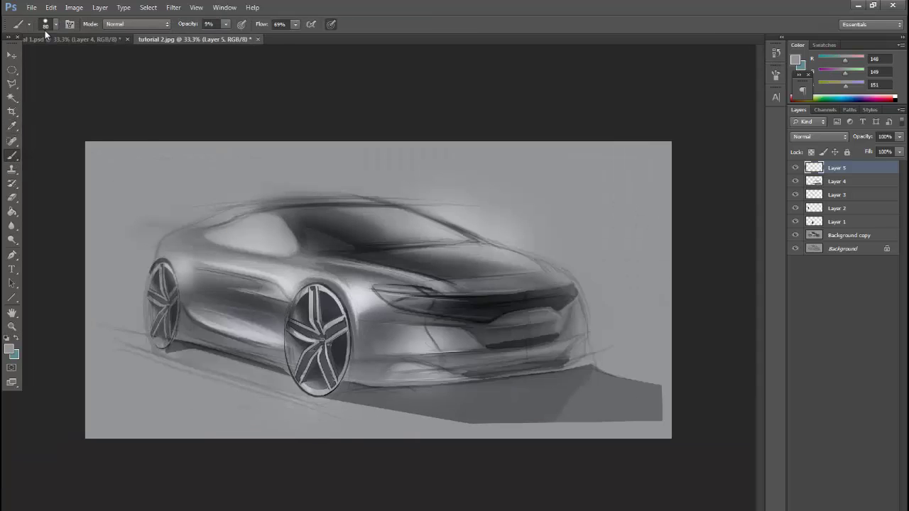
{"action": "left_click", "coordinate": [412, 426], "text": "alt"}
{"action": "left_click", "coordinate": [220, 240], "text": "alt"}
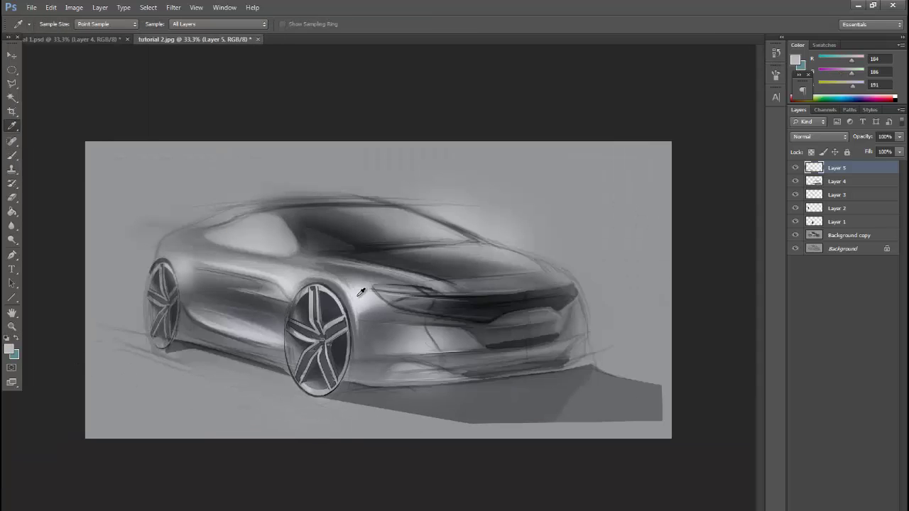
{"action": "left_click", "coordinate": [56, 23]}
{"action": "left_click_drag", "start_coordinate": [85, 44], "coordinate": [64, 44]}
{"action": "key", "text": "Return"}
{"action": "key", "text": "2"}
{"action": "key", "text": "6"}
{"action": "left_click_drag", "start_coordinate": [219, 241], "coordinate": [288, 231]}
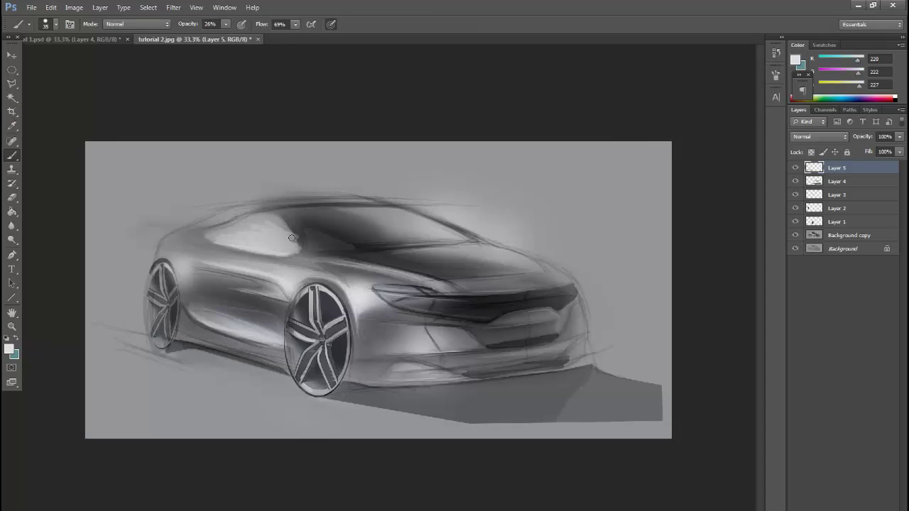
Shade the lower body, front sill and lower grille in near-black
{"action": "key", "text": "e"}
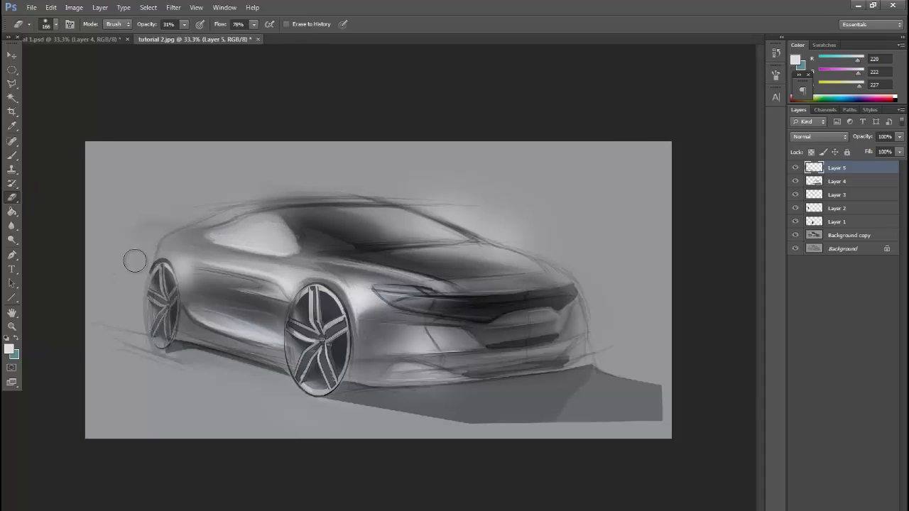
{"action": "left_click", "coordinate": [11, 155]}
{"action": "left_click", "coordinate": [56, 23]}
{"action": "left_click_drag", "start_coordinate": [405, 364], "coordinate": [462, 377]}
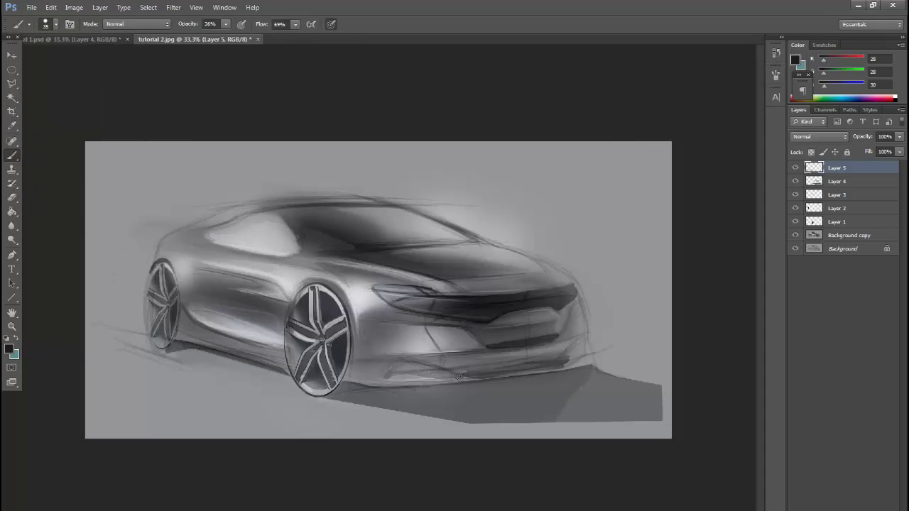
{"action": "mouse_move", "coordinate": [384, 375]}
{"action": "left_mouse_down"}
{"action": "mouse_move", "coordinate": [485, 381]}
{"action": "mouse_move", "coordinate": [417, 366]}
{"action": "left_mouse_up"}
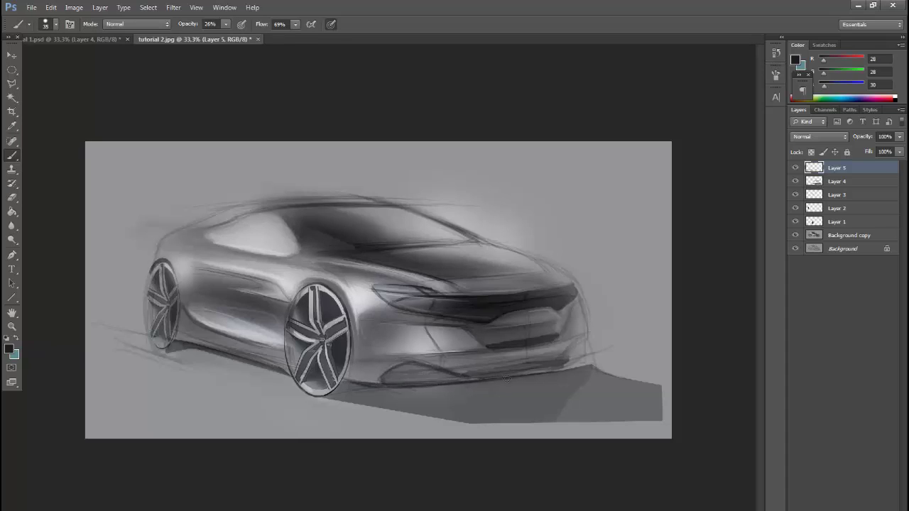
{"action": "left_click_drag", "start_coordinate": [506, 379], "coordinate": [584, 365]}
{"action": "mouse_move", "coordinate": [504, 345]}
{"action": "left_mouse_down"}
{"action": "mouse_move", "coordinate": [549, 330]}
{"action": "mouse_move", "coordinate": [457, 374]}
{"action": "left_mouse_up"}
Shrink the brush to 27 px, sample a light grey, and add empty Layer 6
{"action": "key", "text": "bracketleft"}
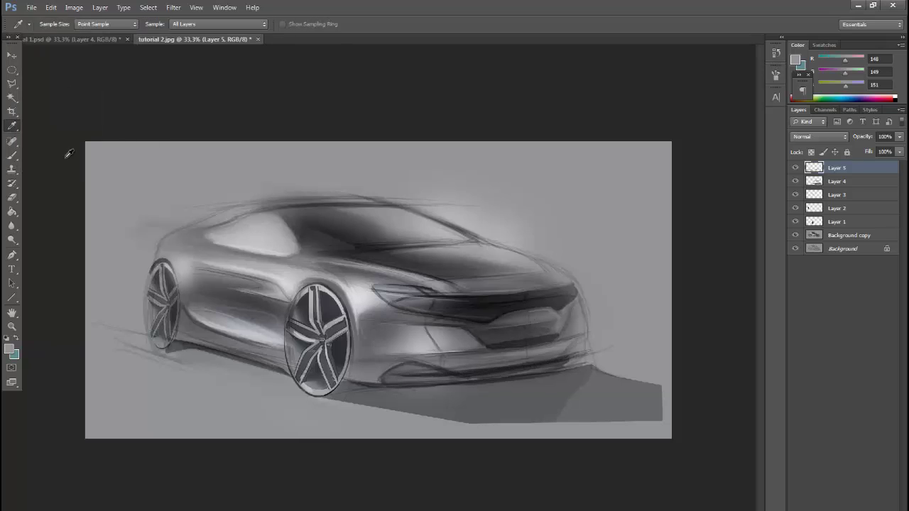
{"action": "left_click", "coordinate": [497, 373], "text": "alt"}
{"action": "key", "text": "i"}
{"action": "left_click", "coordinate": [17, 156]}
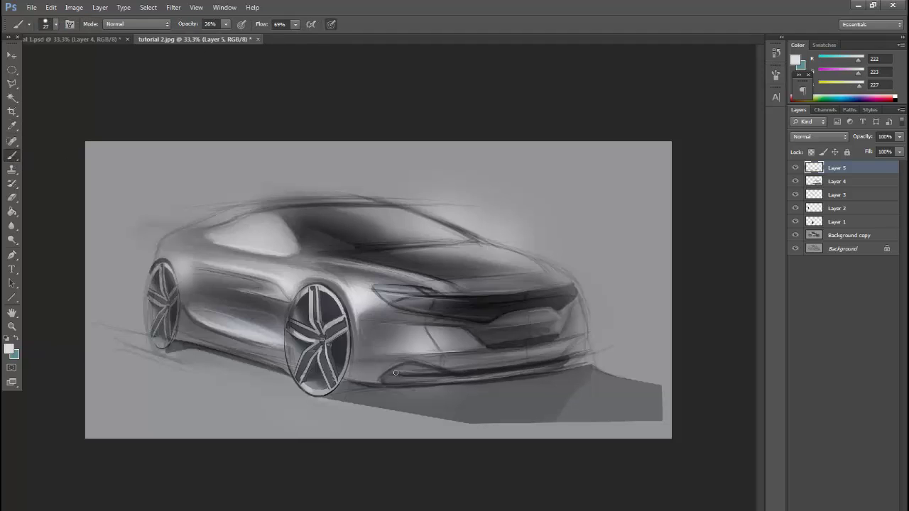
{"action": "key", "text": "ctrl+shift+alt+n"}
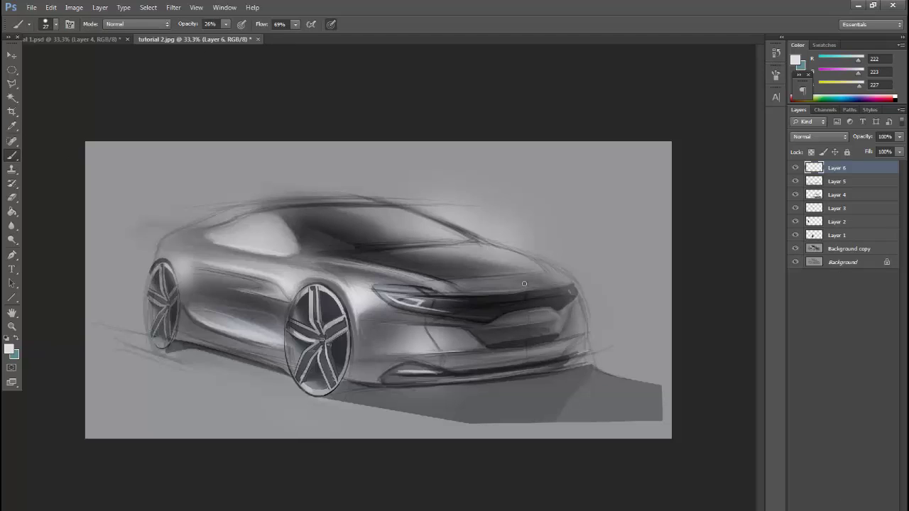
With a near-black 33 px brush, add dark accents on the bumper edge, roofline, windshield and hood edge
{"action": "left_click", "coordinate": [56, 23]}
{"action": "key", "text": "Return"}
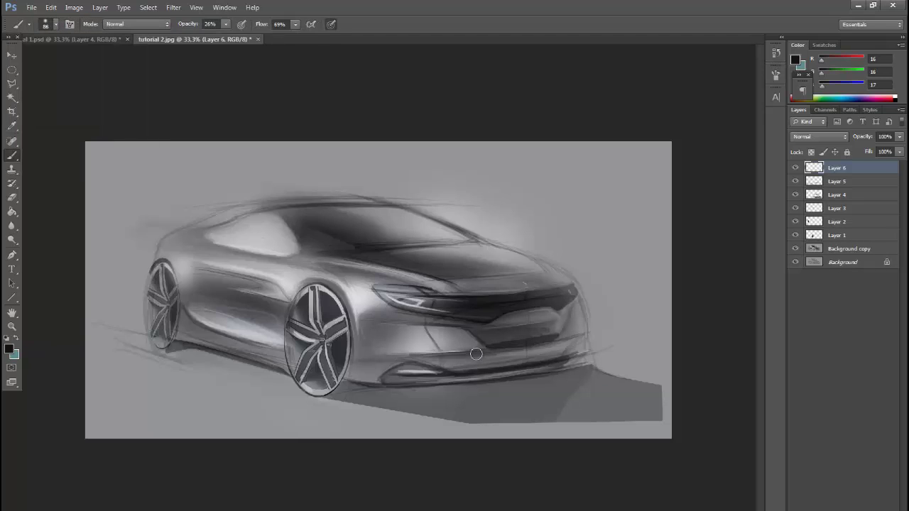
{"action": "left_click", "coordinate": [343, 351], "text": "alt"}
{"action": "left_click", "coordinate": [57, 24]}
{"action": "left_click_drag", "start_coordinate": [45, 78], "coordinate": [38, 78]}
{"action": "key", "text": "Return"}
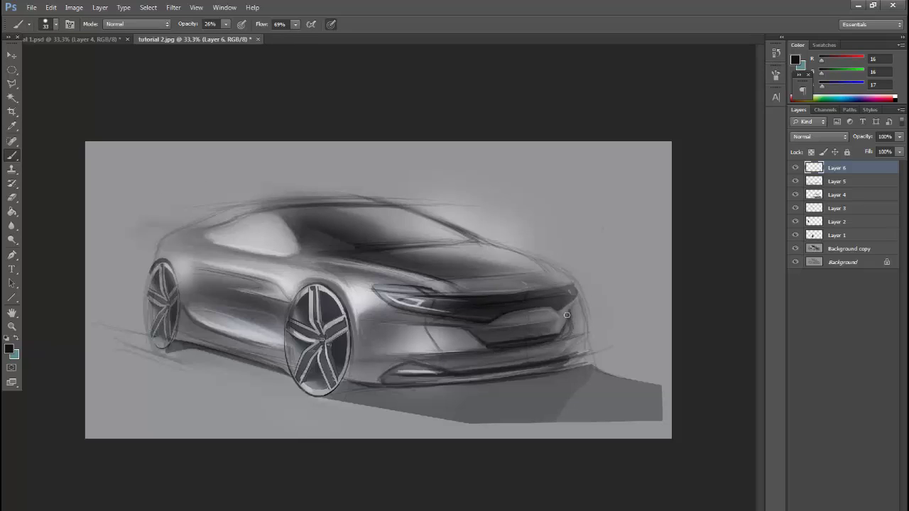
{"action": "mouse_move", "coordinate": [557, 368]}
{"action": "left_mouse_down"}
{"action": "mouse_move", "coordinate": [583, 355]}
{"action": "mouse_move", "coordinate": [500, 380]}
{"action": "left_mouse_up"}
{"action": "left_click_drag", "start_coordinate": [469, 237], "coordinate": [245, 211]}
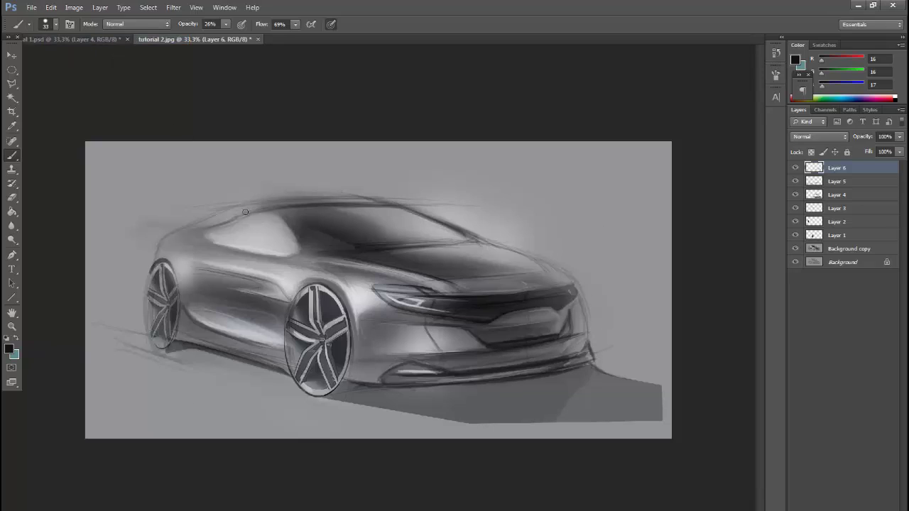
{"action": "left_click_drag", "start_coordinate": [345, 237], "coordinate": [302, 216]}
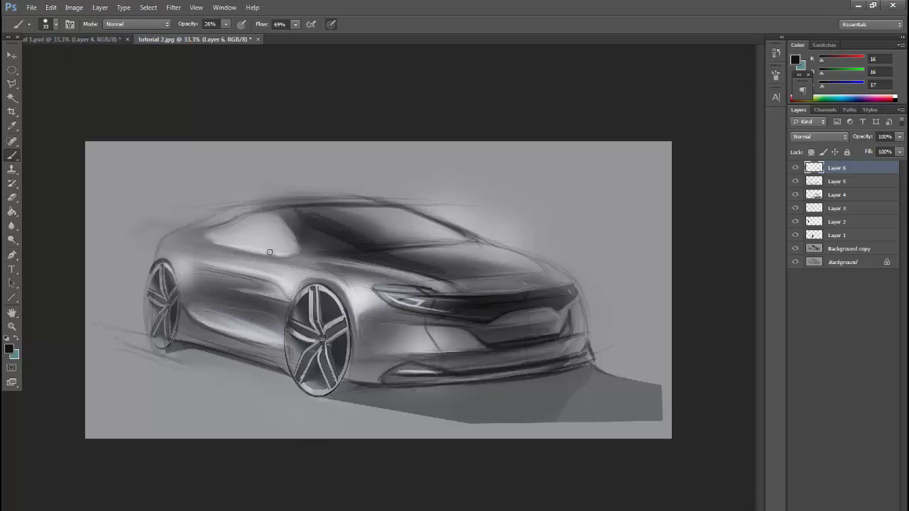
{"action": "left_click_drag", "start_coordinate": [459, 288], "coordinate": [500, 279]}
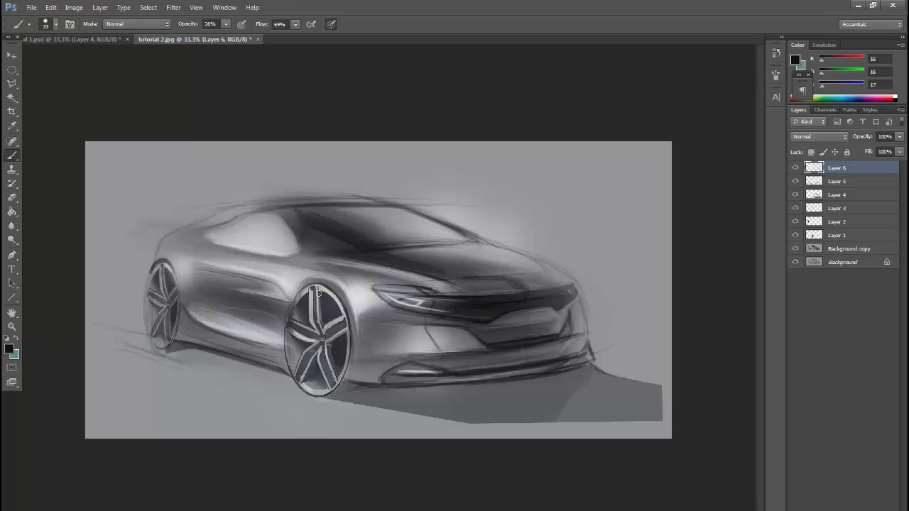
Zoom in on the front and add 14% opacity light-grey highlights along the grille lines and hood edge
{"action": "key", "text": "z"}
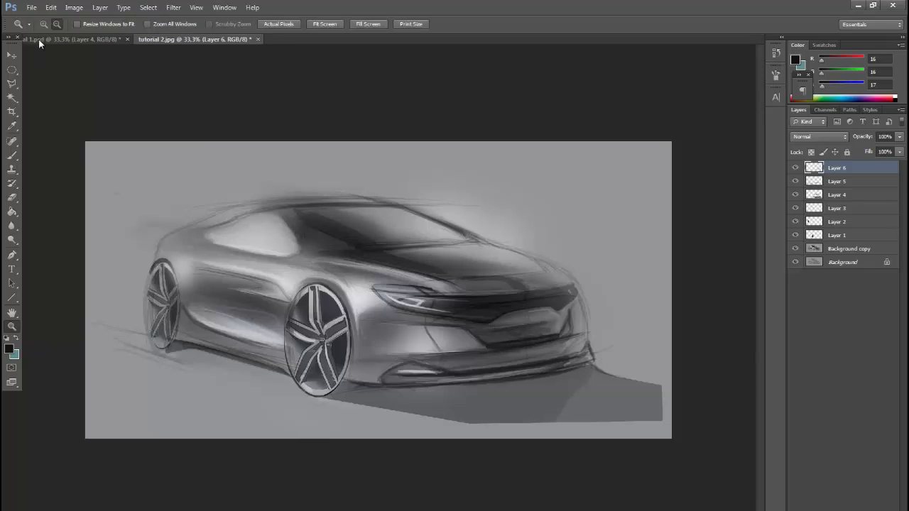
{"action": "left_click", "coordinate": [561, 341]}
{"action": "key", "text": "b"}
{"action": "left_click", "coordinate": [44, 24]}
{"action": "key", "text": "Return"}
{"action": "left_click", "coordinate": [383, 346], "text": "alt"}
{"action": "key", "text": "1"}
{"action": "key", "text": "4"}
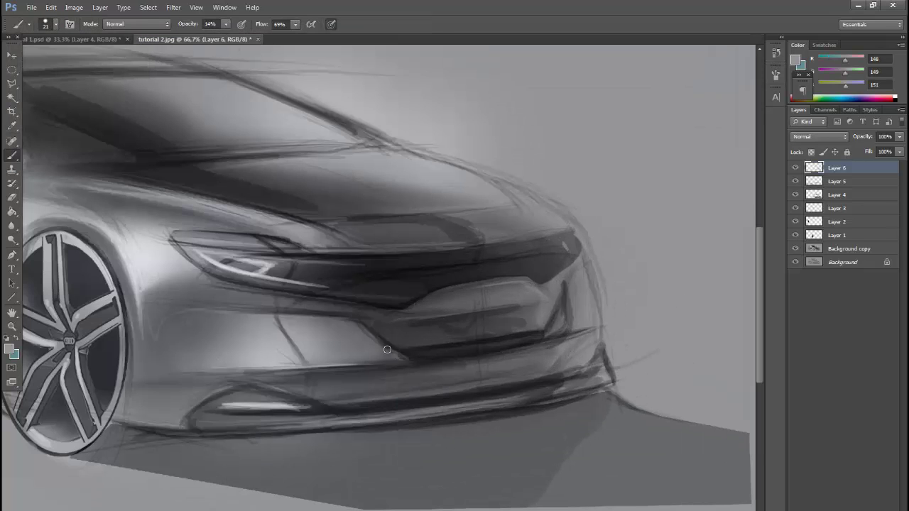
{"action": "left_click_drag", "start_coordinate": [393, 367], "coordinate": [531, 341]}
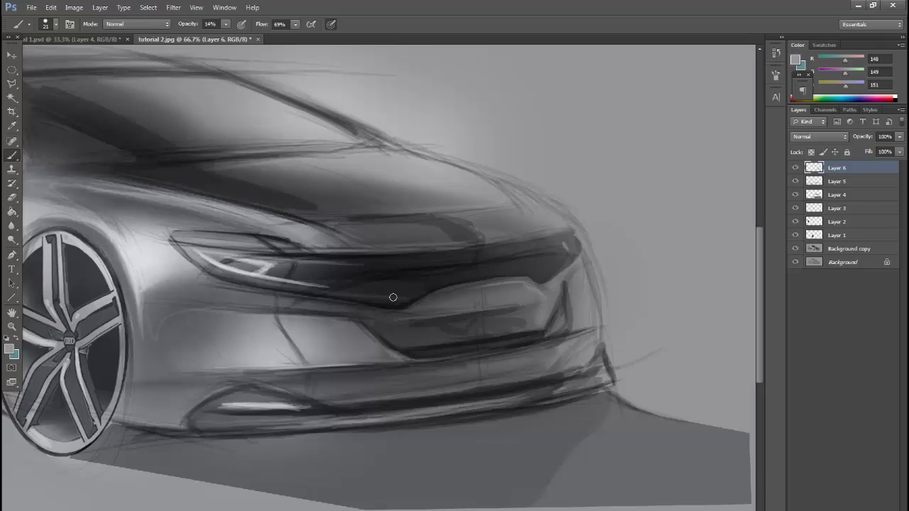
{"action": "mouse_move", "coordinate": [429, 269]}
{"action": "left_mouse_down"}
{"action": "mouse_move", "coordinate": [348, 283]}
{"action": "mouse_move", "coordinate": [564, 251]}
{"action": "left_mouse_up"}
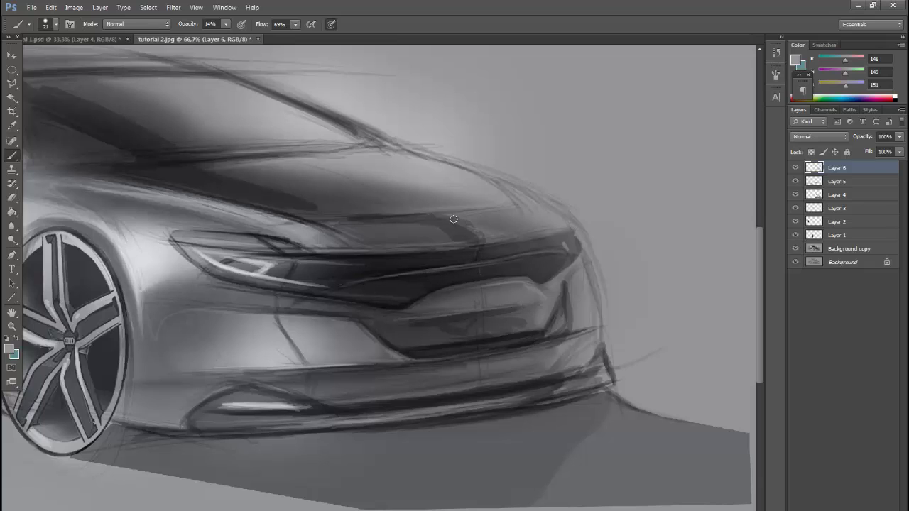
{"action": "left_click_drag", "start_coordinate": [460, 217], "coordinate": [381, 233]}
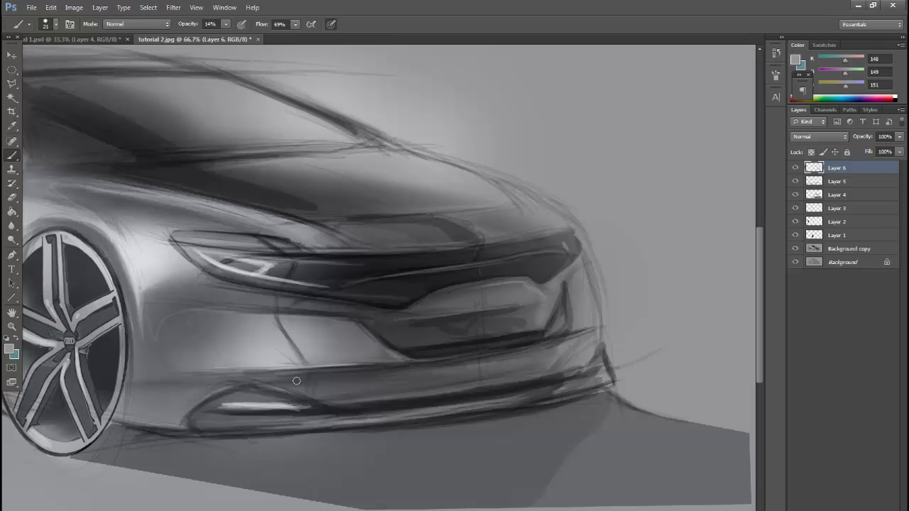
{"action": "key", "text": "z"}
{"action": "key", "text": "ctrl+0"}
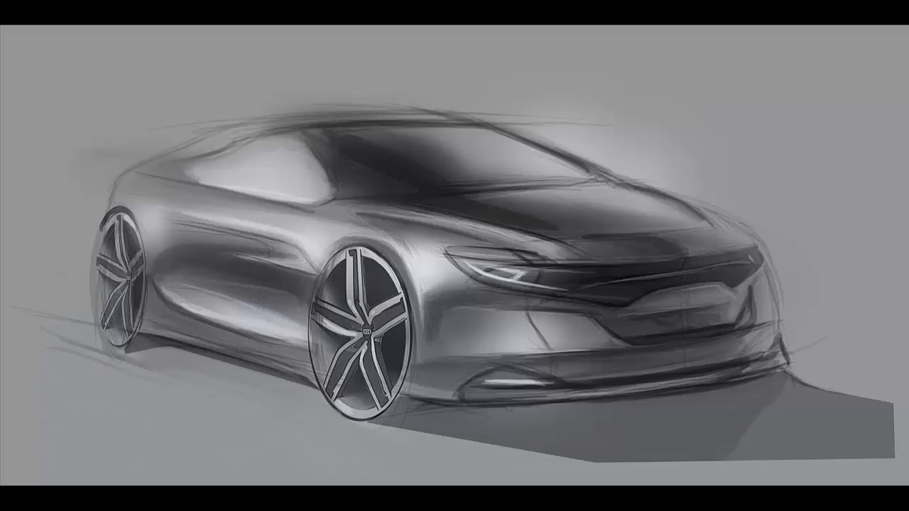